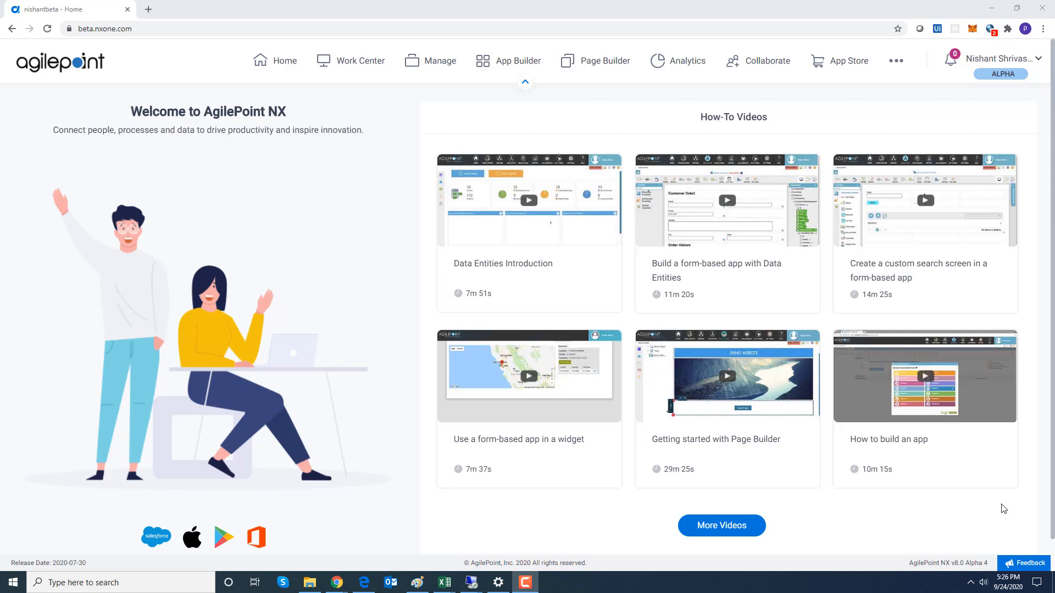
# Step: Save the App Builder's Process Designer settings with Modern as the default app wizard experience
pyautogui.click(896, 60)
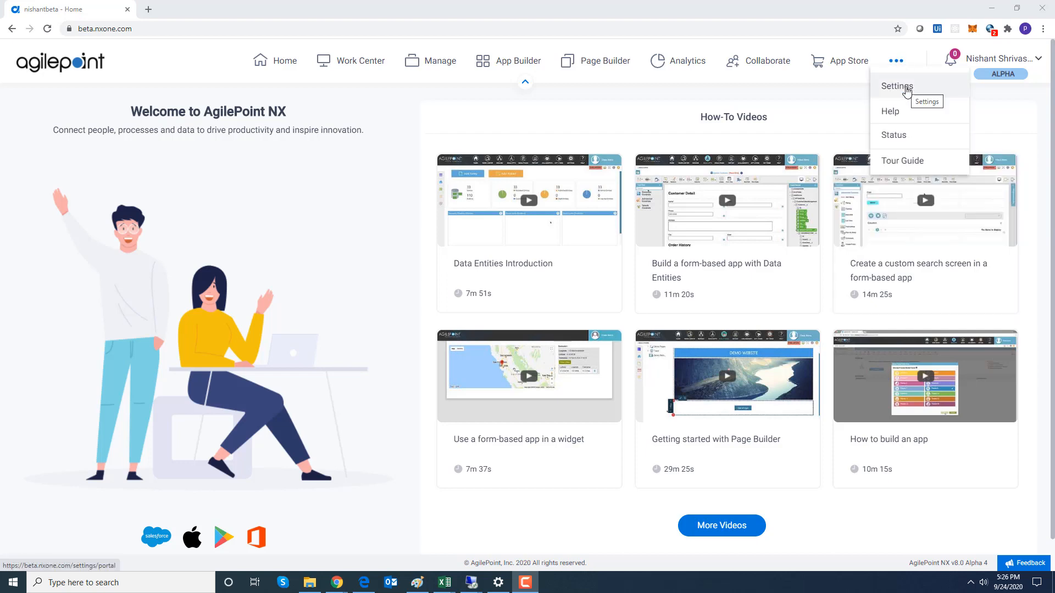
pyautogui.click(907, 89)
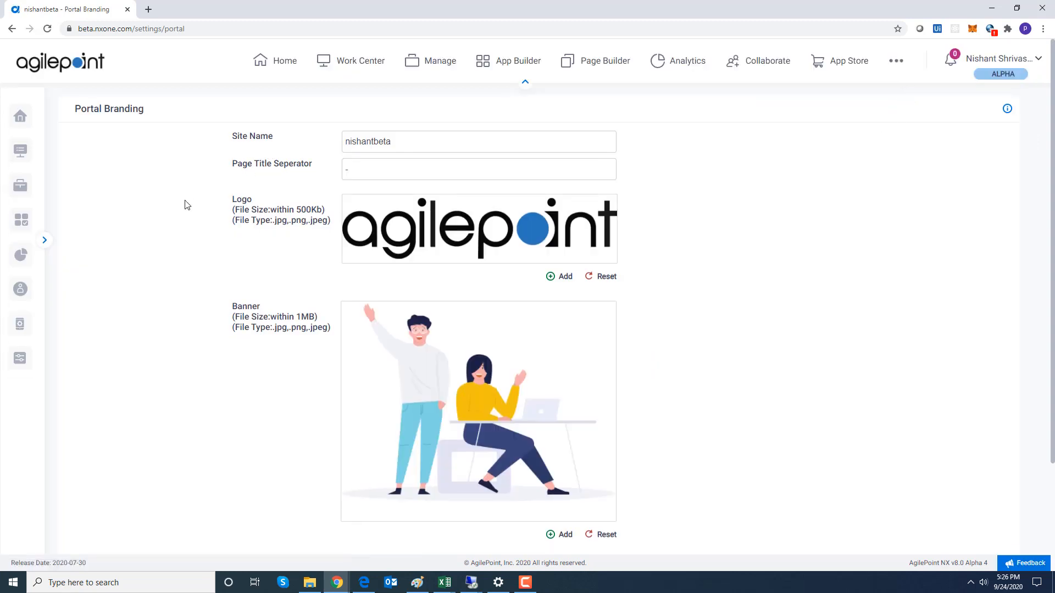
pyautogui.moveTo(35, 220)
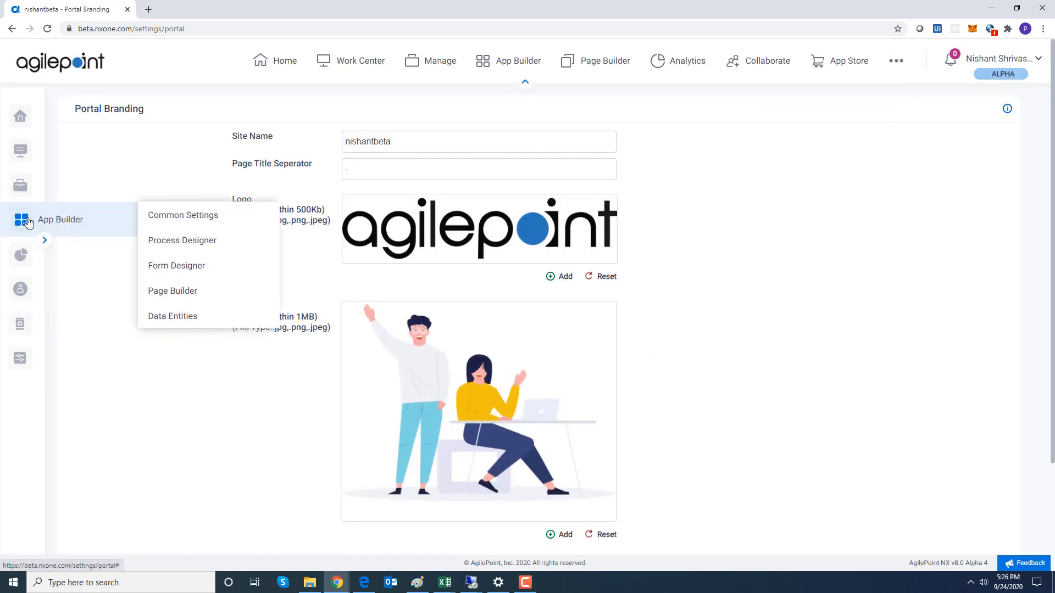
pyautogui.click(195, 244)
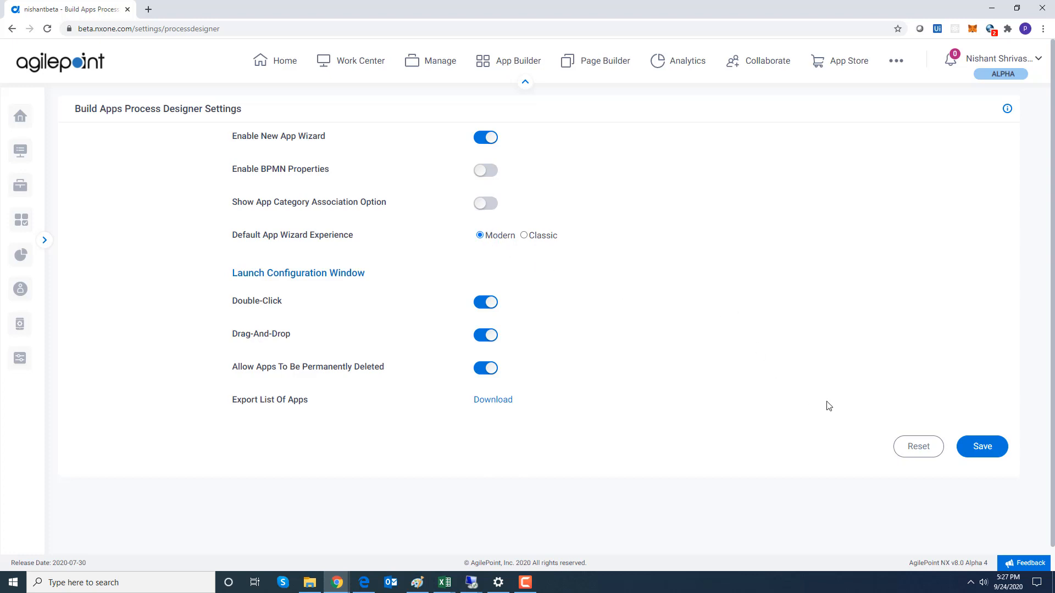
pyautogui.click(980, 447)
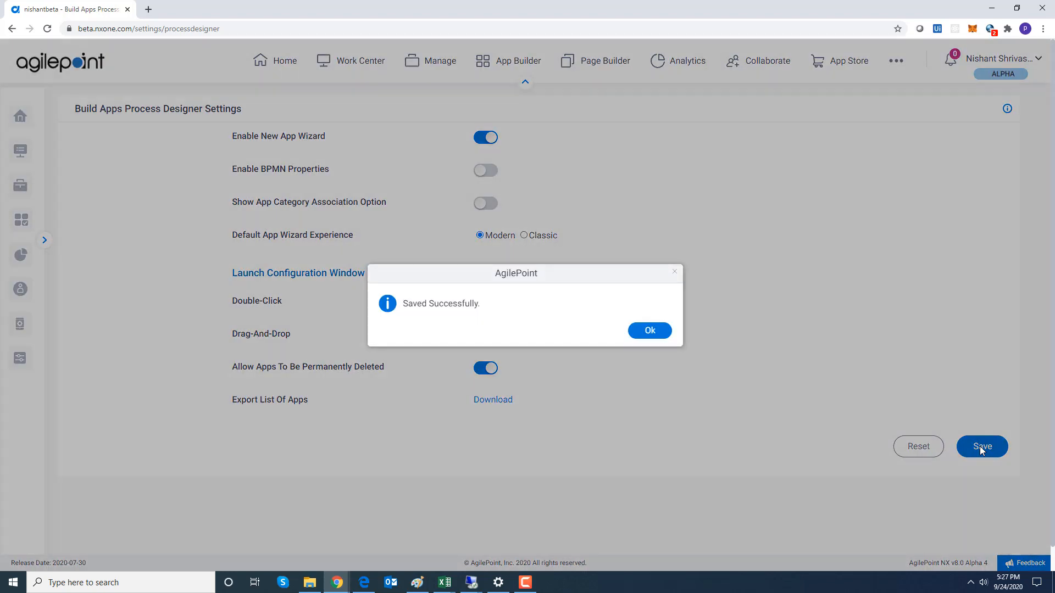
pyautogui.click(650, 330)
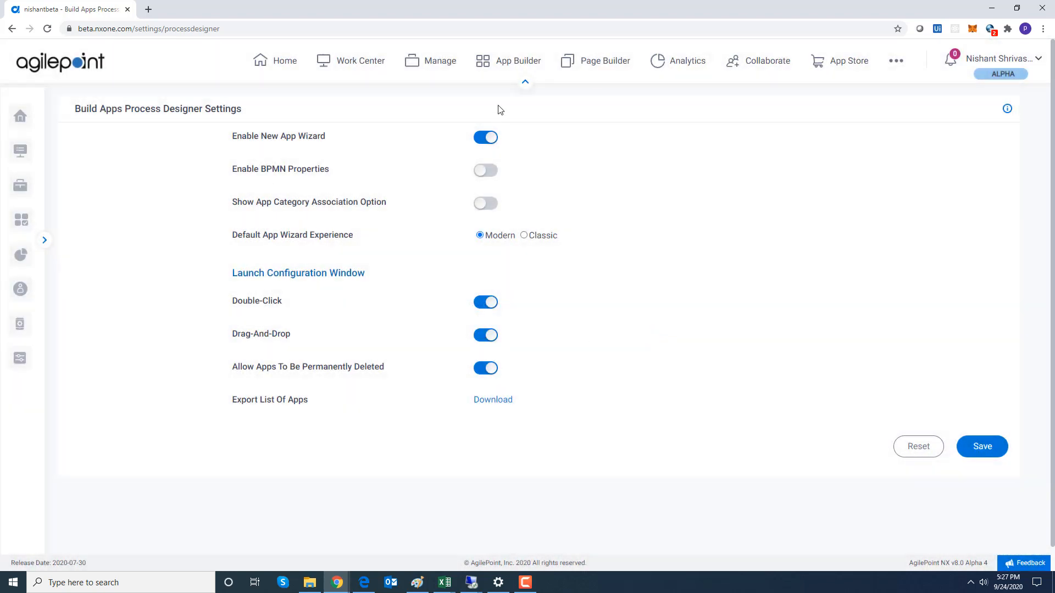
# Step: Start a new app in App Builder and set its type to Process-Based App
pyautogui.click(530, 65)
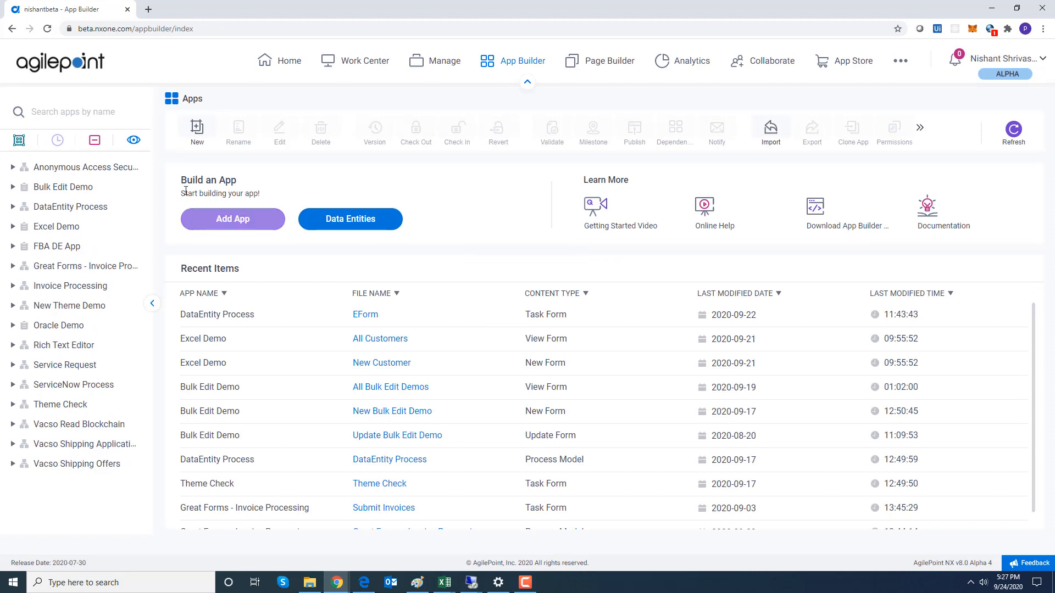
pyautogui.click(249, 221)
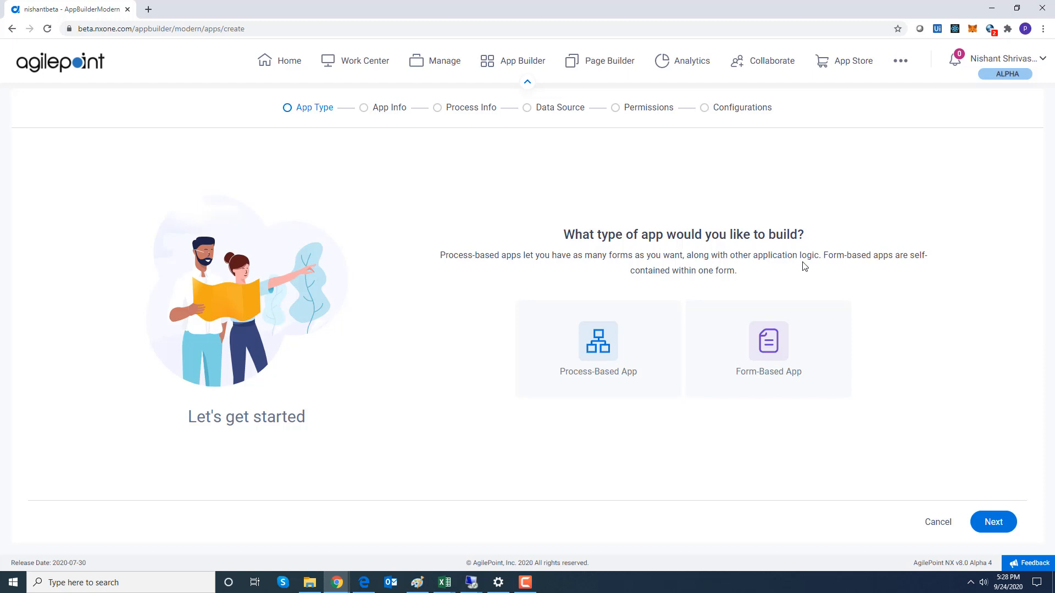
pyautogui.click(662, 352)
pyautogui.click(994, 521)
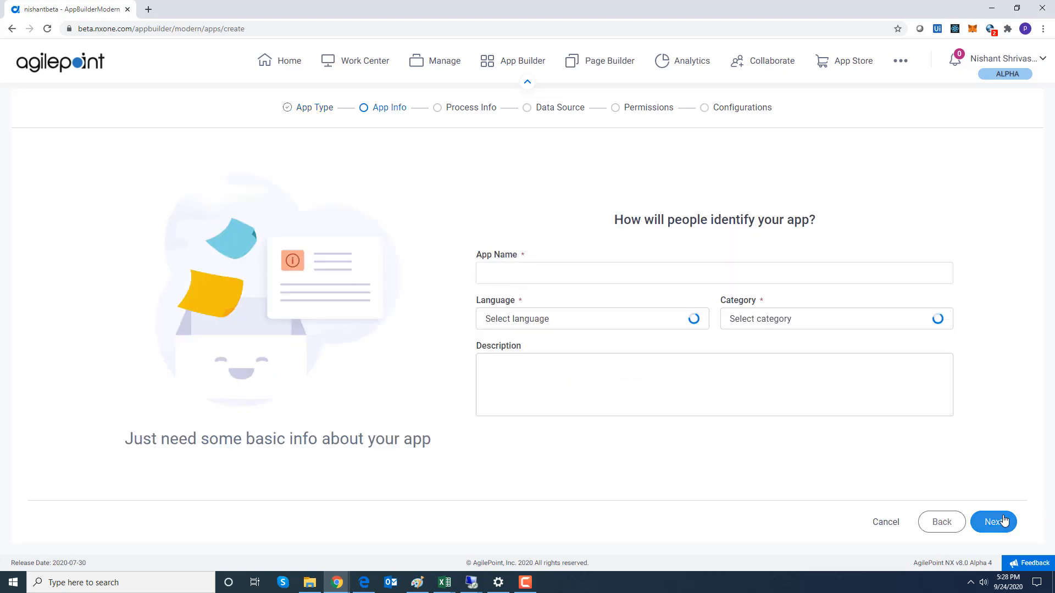
# Step: Name the app COM, assign it to the Customer Service category, and continue to the process info
pyautogui.click(646, 269)
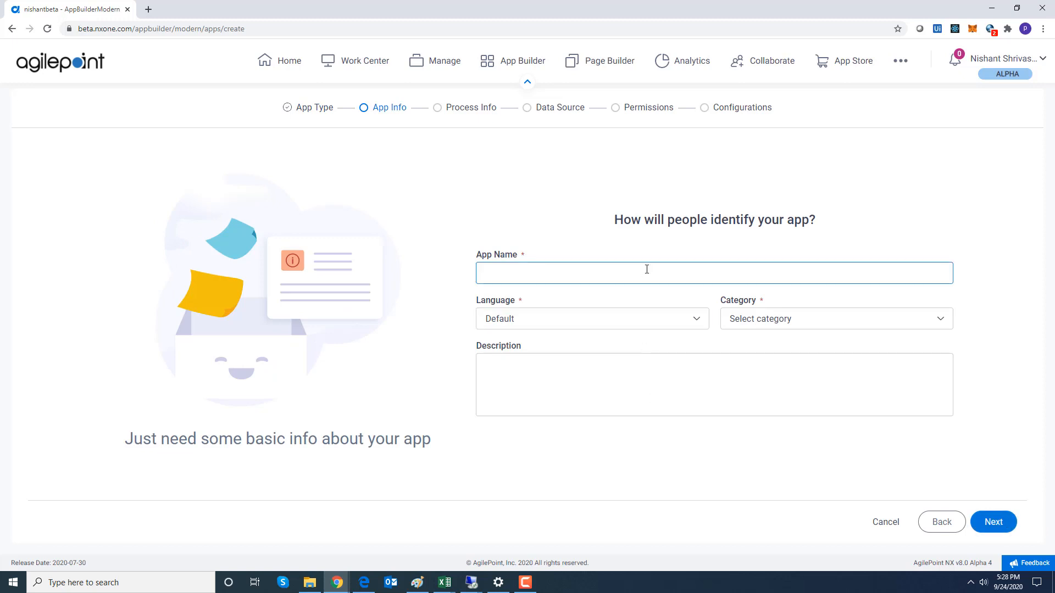
pyautogui.write('COM')
pyautogui.click(767, 324)
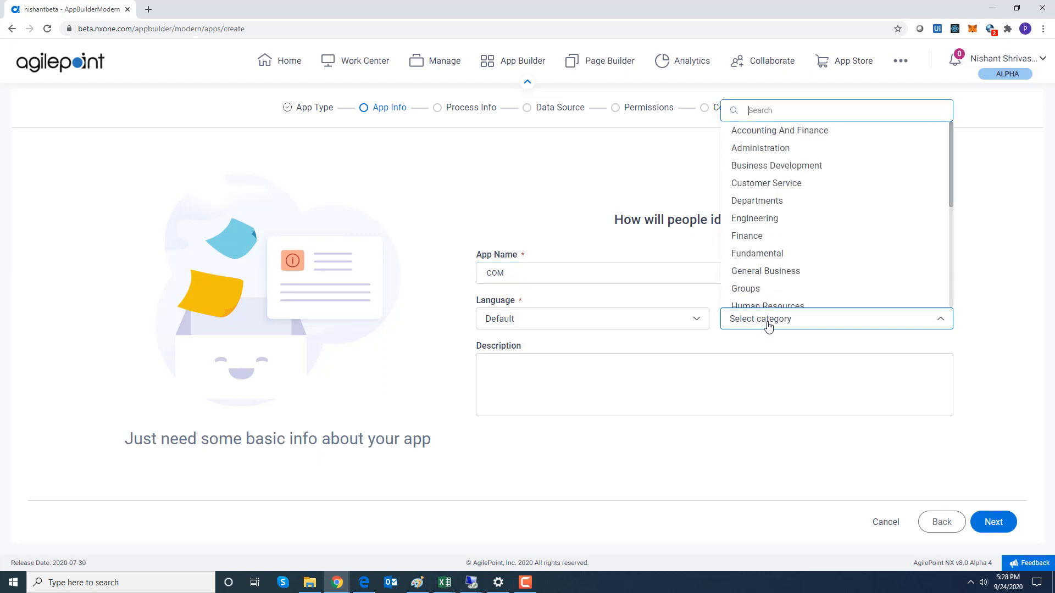
pyautogui.click(775, 190)
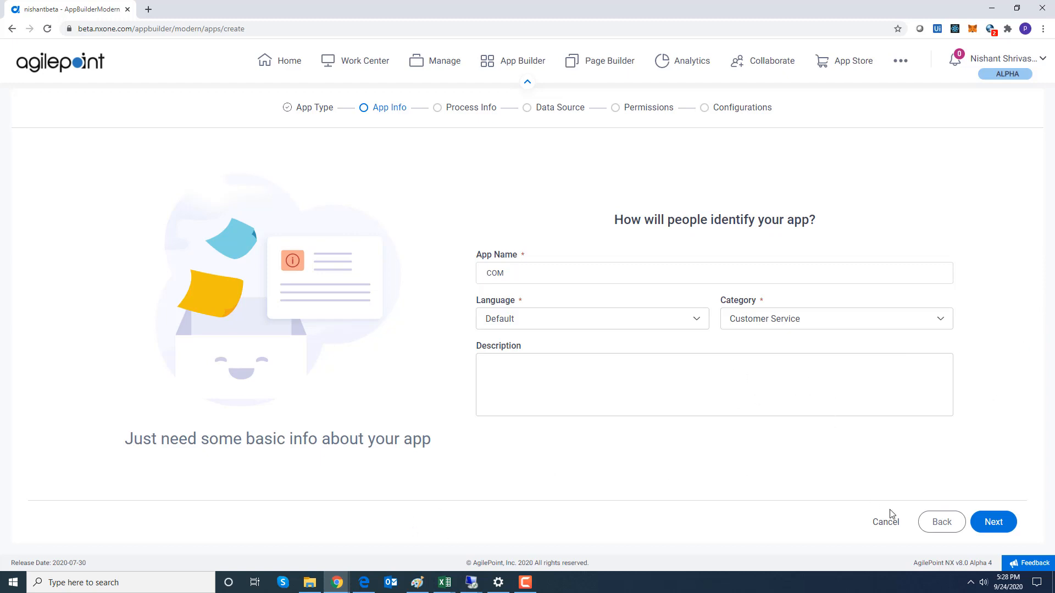
pyautogui.click(995, 520)
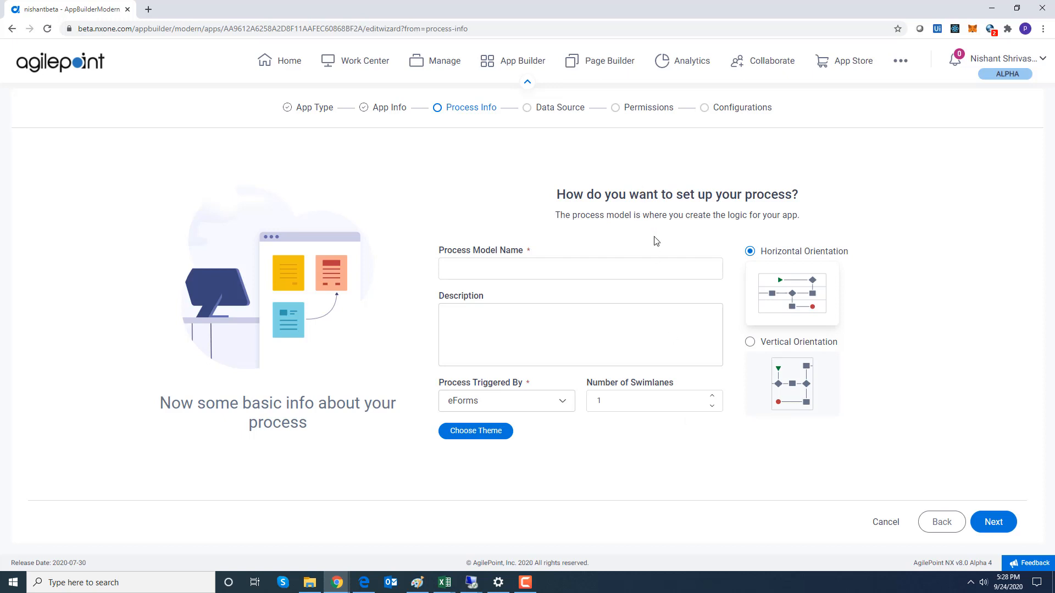
# Step: Name the process model COM, have it triggered by eForms, and set the number of swimlanes to 2
pyautogui.click(608, 268)
pyautogui.write('COM')
pyautogui.click(598, 407)
pyautogui.click(569, 409)
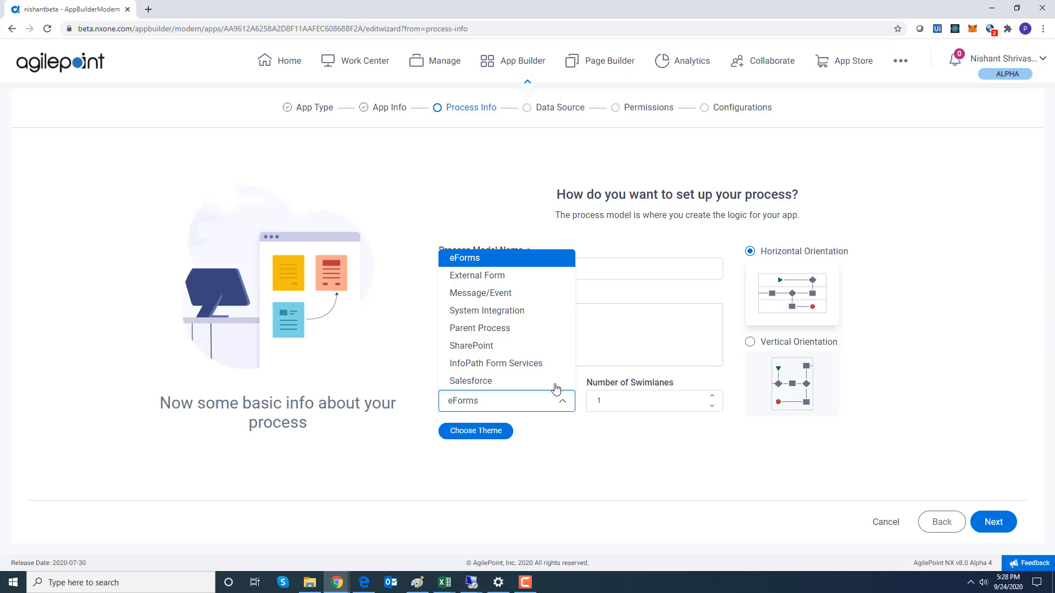
pyautogui.click(506, 263)
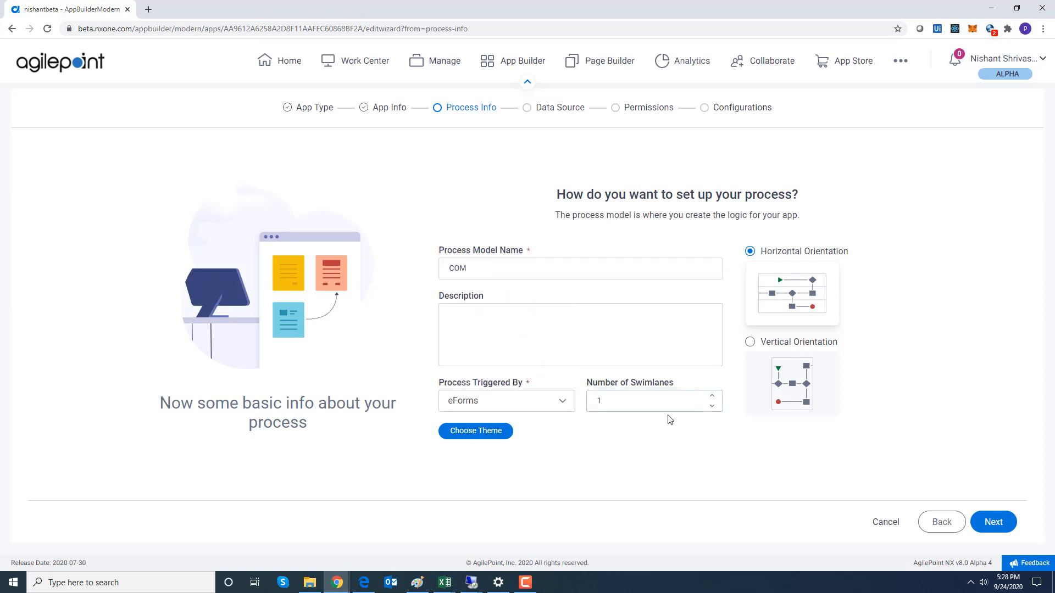
pyautogui.click(712, 396)
# Step: Apply Theme 2 to the process model and continue to the data source choice
pyautogui.click(481, 435)
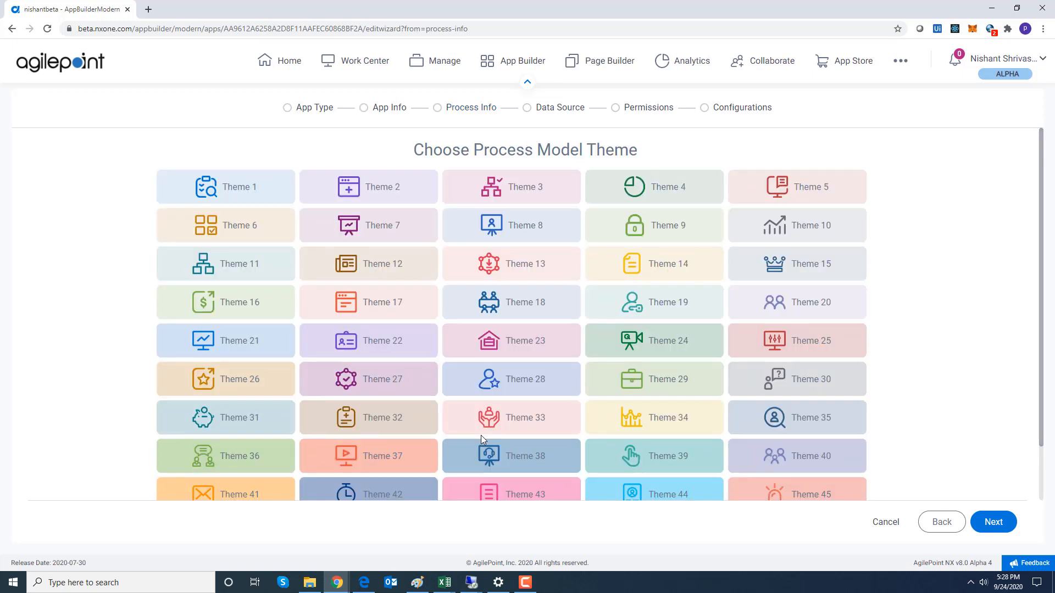
pyautogui.click(393, 198)
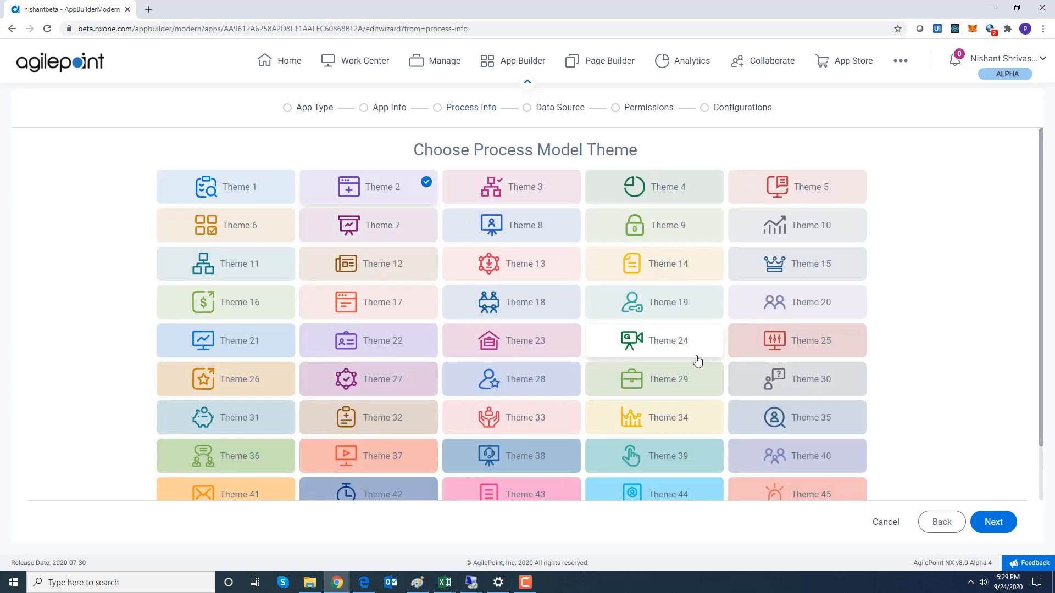
pyautogui.click(1003, 521)
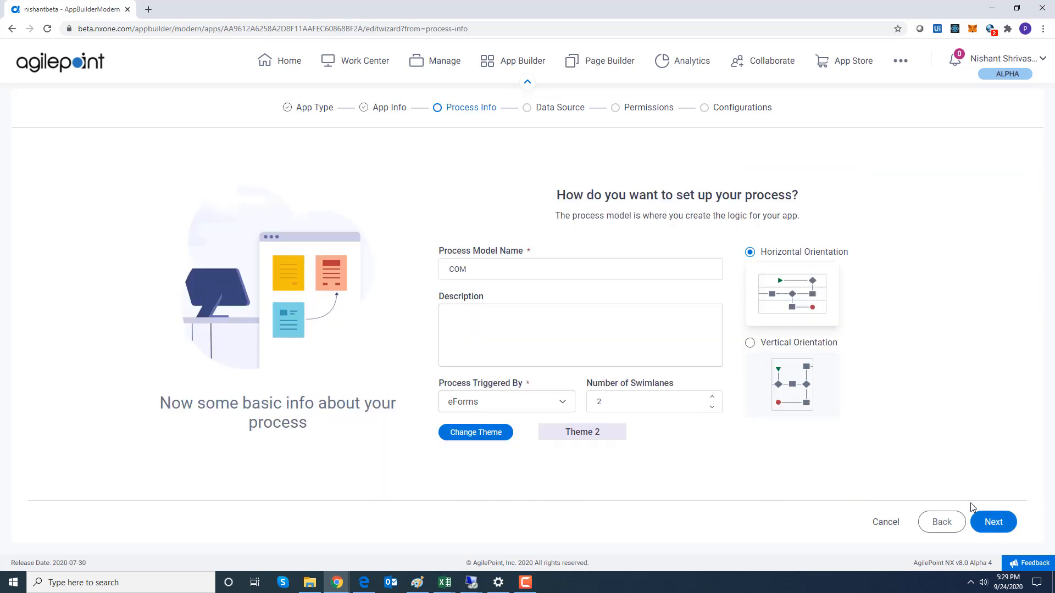
pyautogui.click(997, 525)
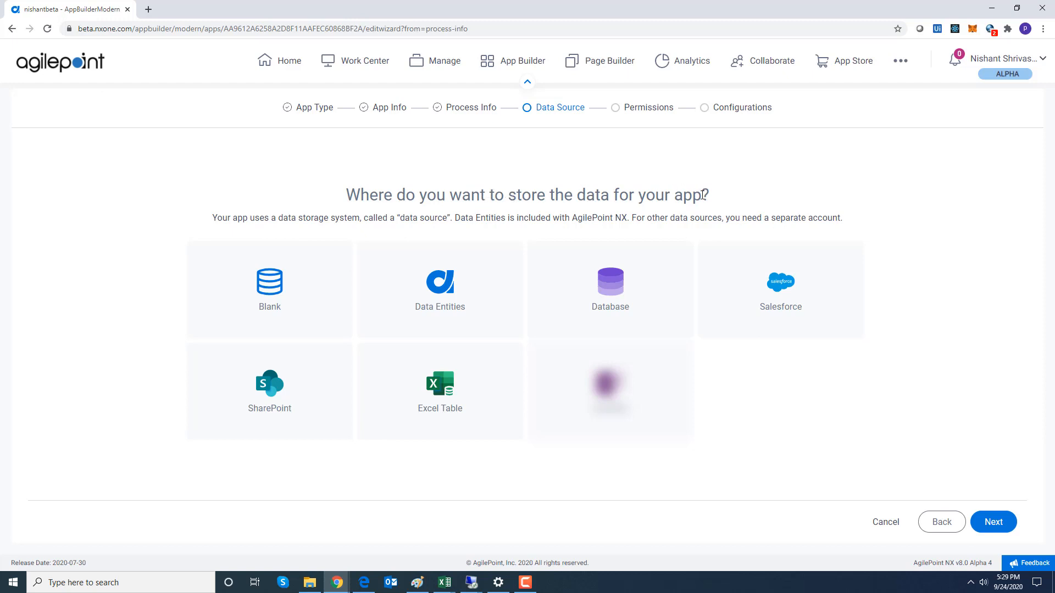
# Step: Choose Data Entities as the app's data storage and name the data source COM
pyautogui.click(477, 280)
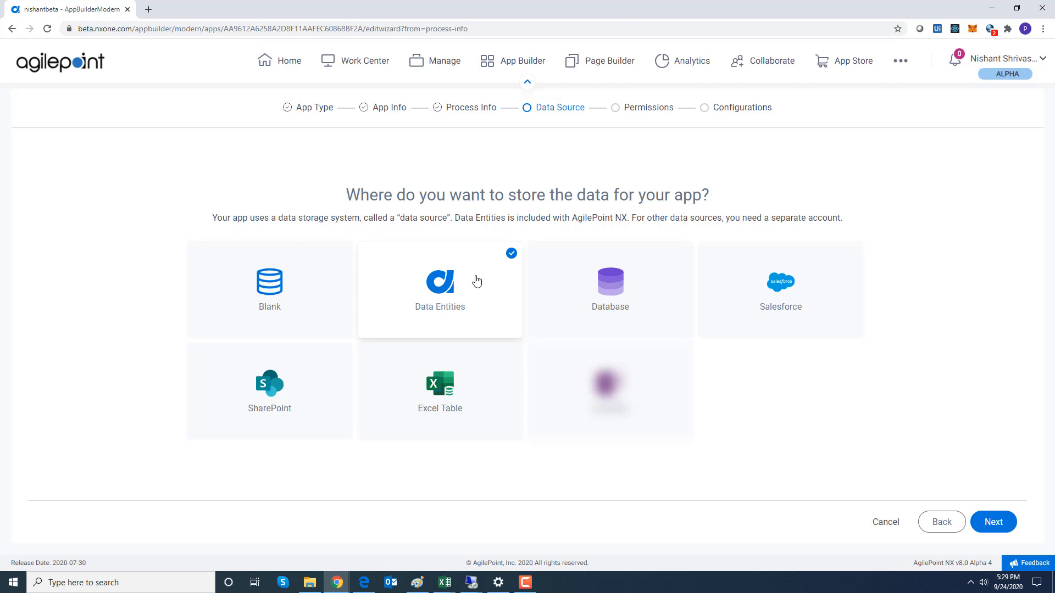
pyautogui.click(1000, 532)
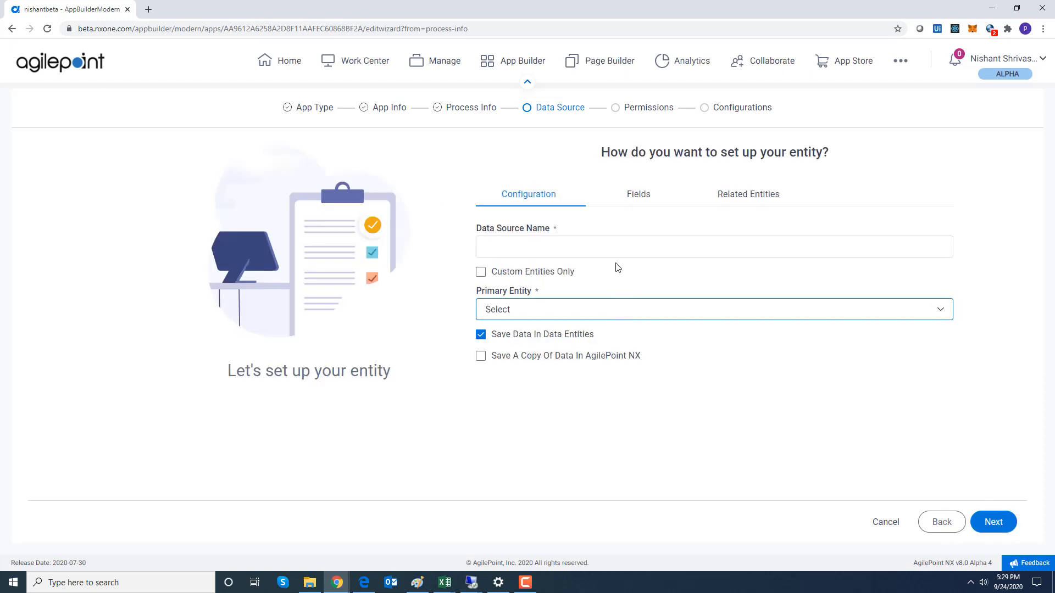
pyautogui.click(603, 242)
pyautogui.write('COM')
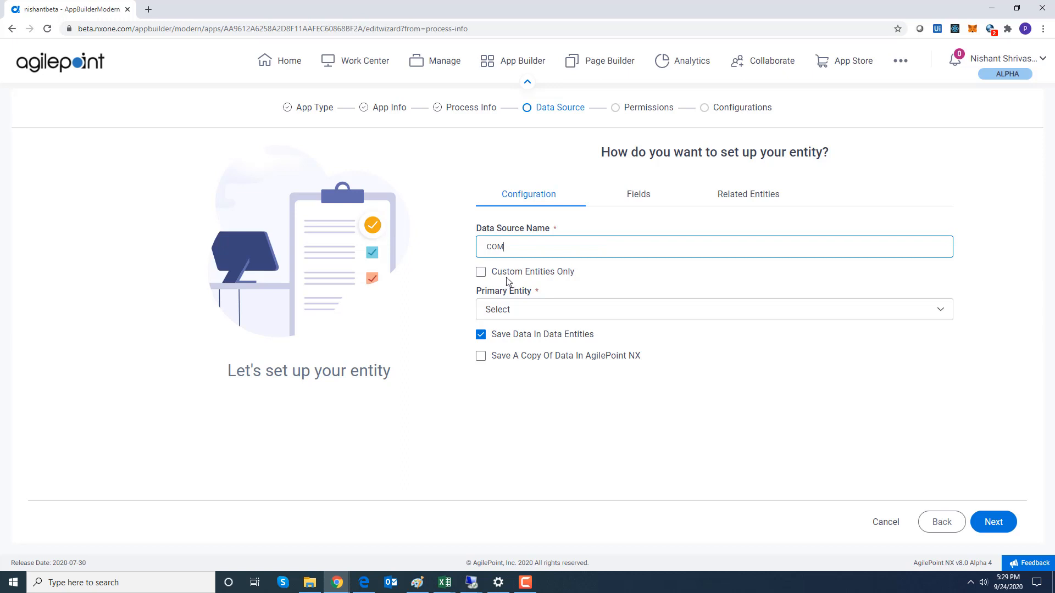
# Step: Restrict the entity list to custom entities only and select the app's primary entity
pyautogui.click(481, 273)
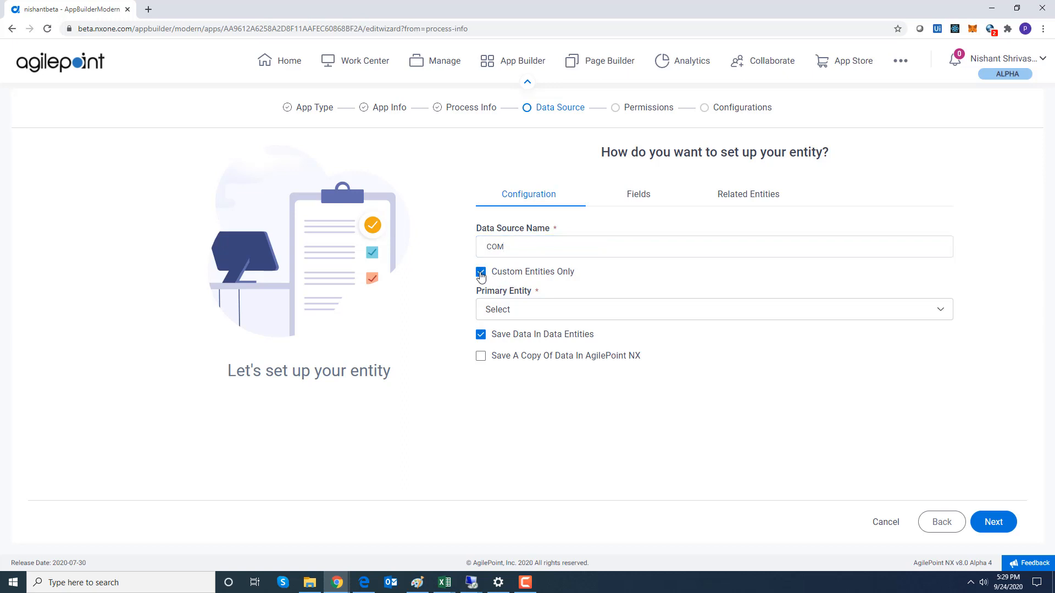
pyautogui.click(663, 319)
pyautogui.click(599, 367)
# Step: Review the primary entity's fields, include Order Management as a related entity, and continue to the permissions
pyautogui.click(643, 199)
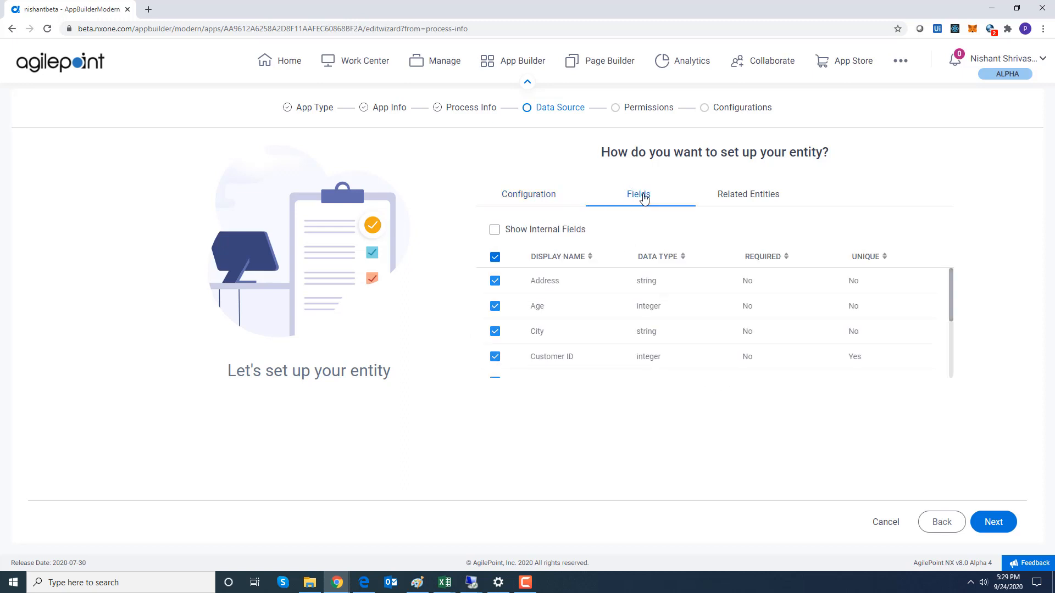
pyautogui.click(734, 200)
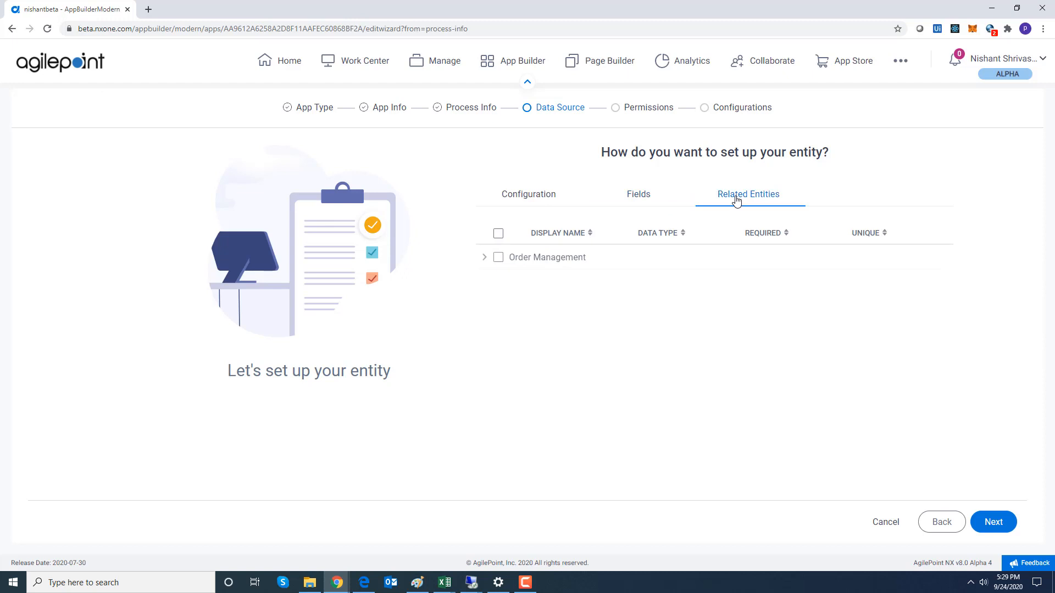
pyautogui.click(498, 264)
pyautogui.click(996, 530)
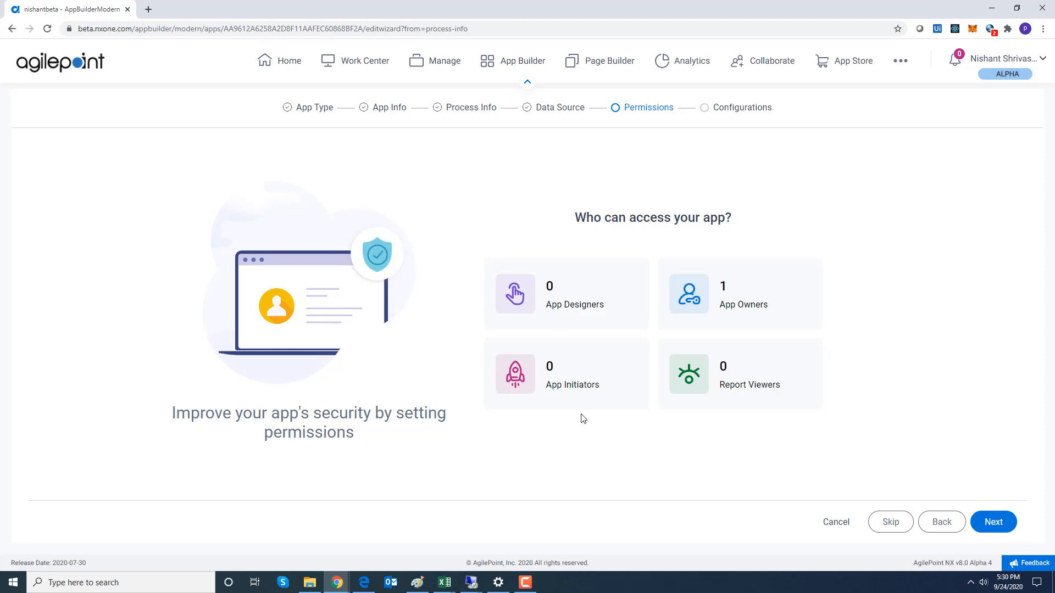
# Step: Assign Demo User to the app's App Designers permission group and continue to the optional configurations
pyautogui.moveTo(584, 385)
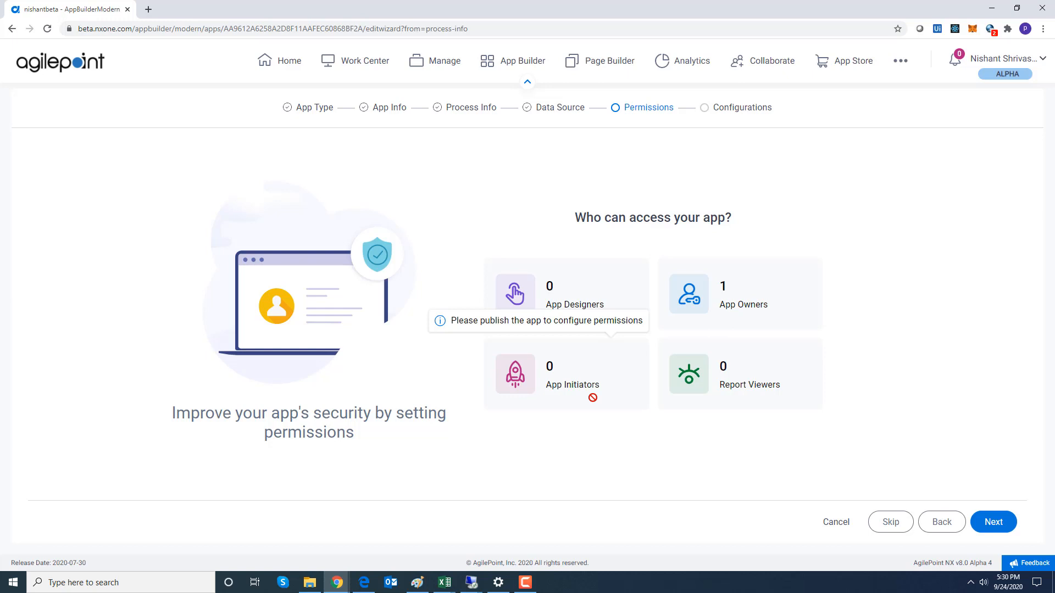
pyautogui.moveTo(729, 399)
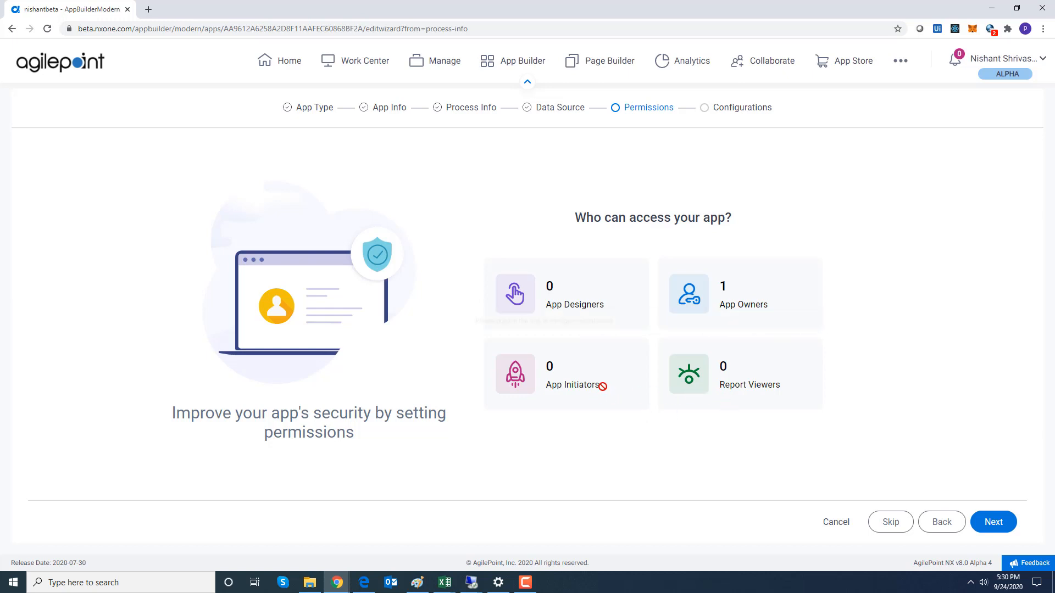
pyautogui.moveTo(598, 325)
pyautogui.moveTo(610, 303)
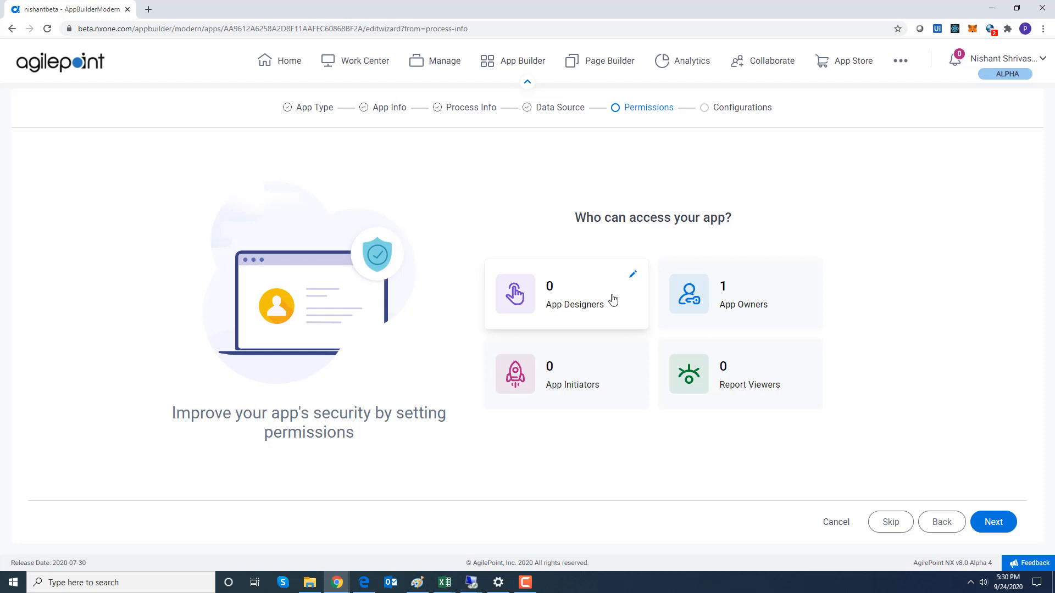
pyautogui.click(633, 276)
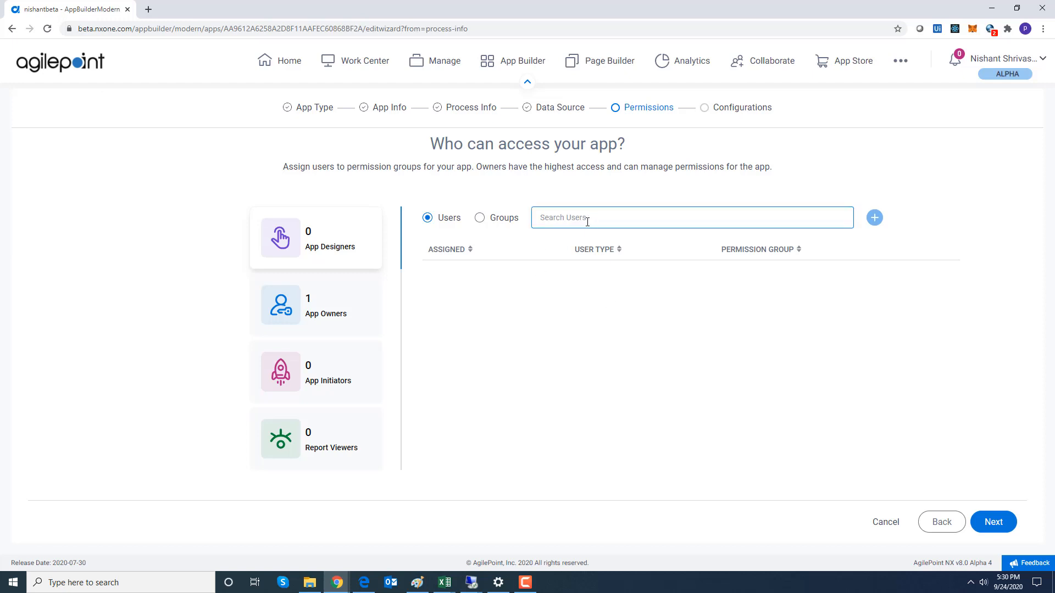
pyautogui.write('demo')
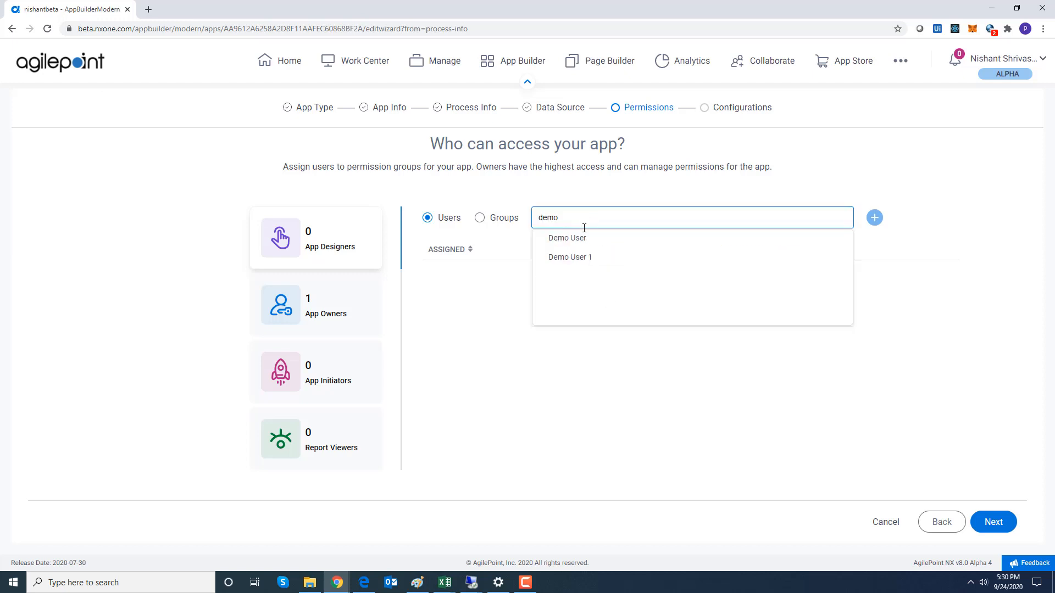
pyautogui.click(581, 241)
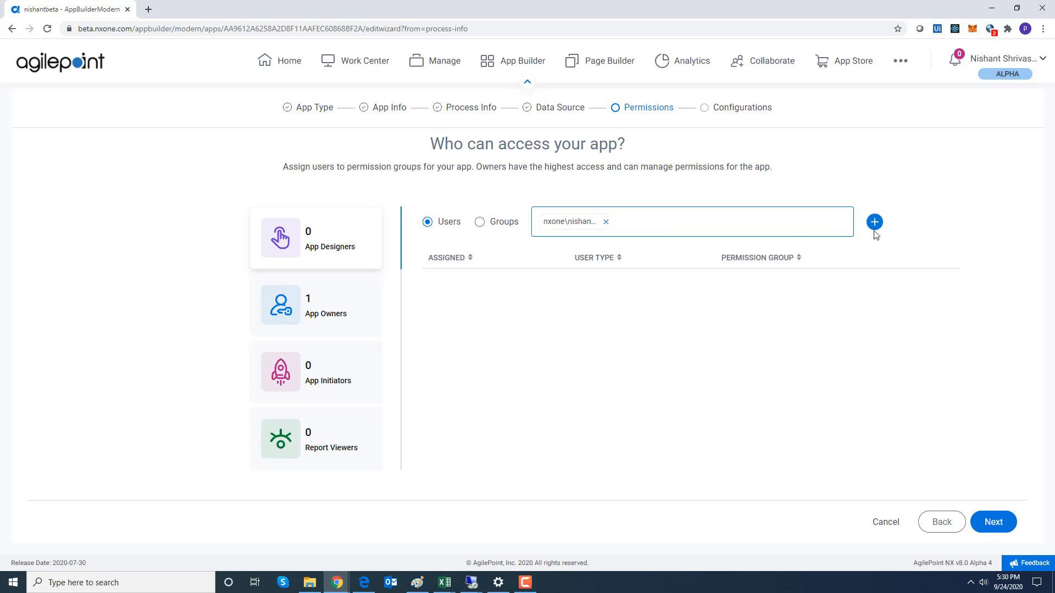
pyautogui.click(875, 223)
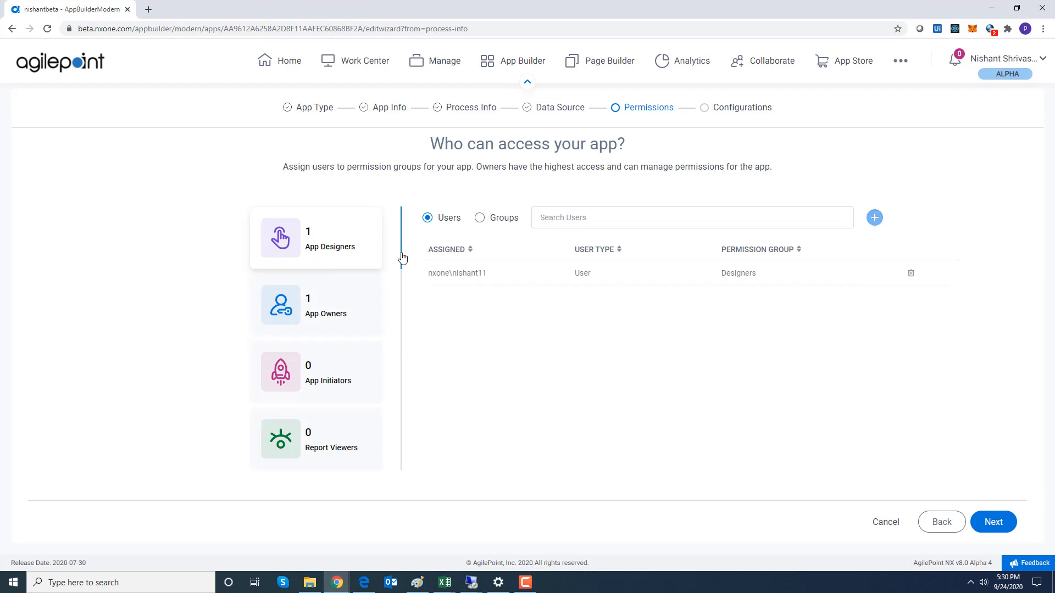
pyautogui.click(991, 522)
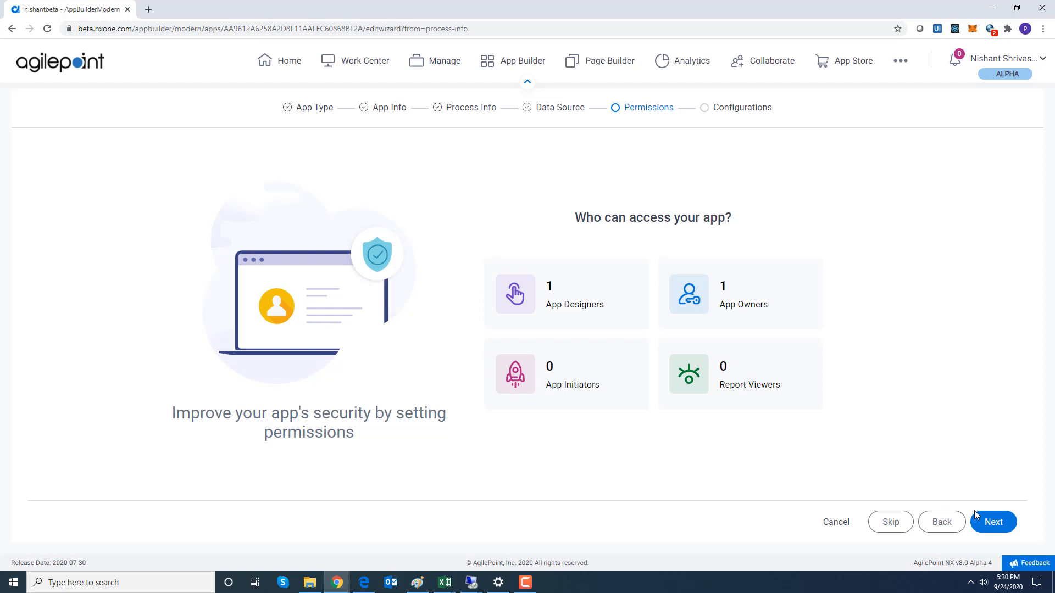
pyautogui.click(1001, 527)
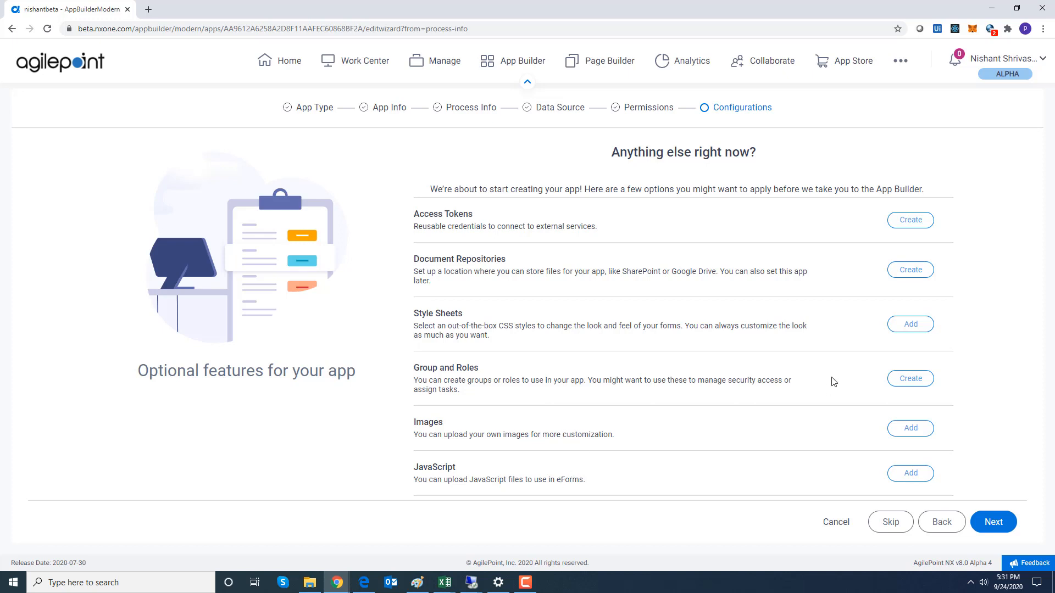
# Step: Upload the style sheet FormCSS.css to the app and save it
pyautogui.click(911, 325)
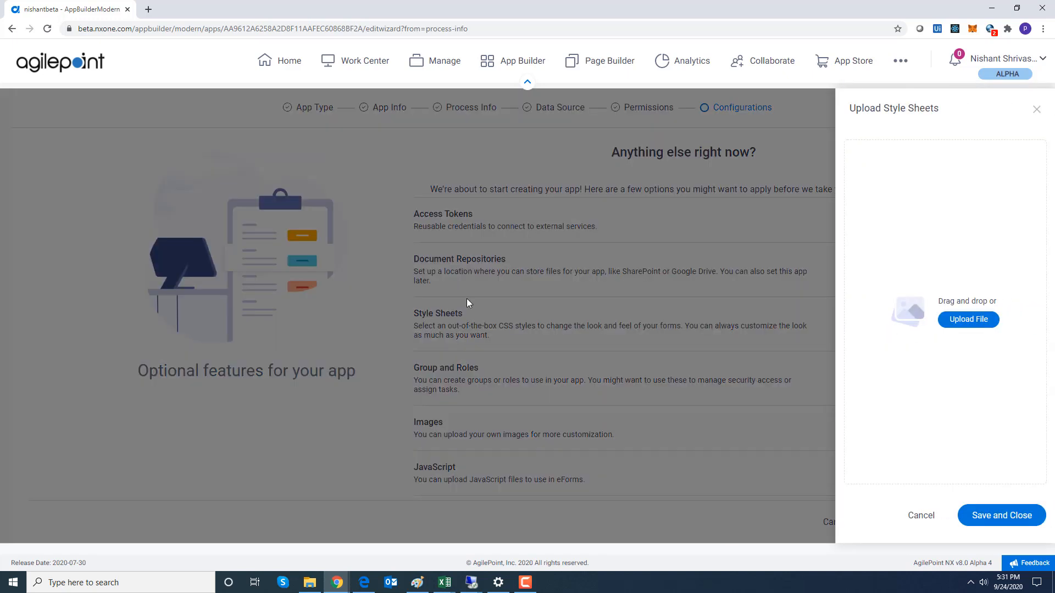
pyautogui.click(962, 321)
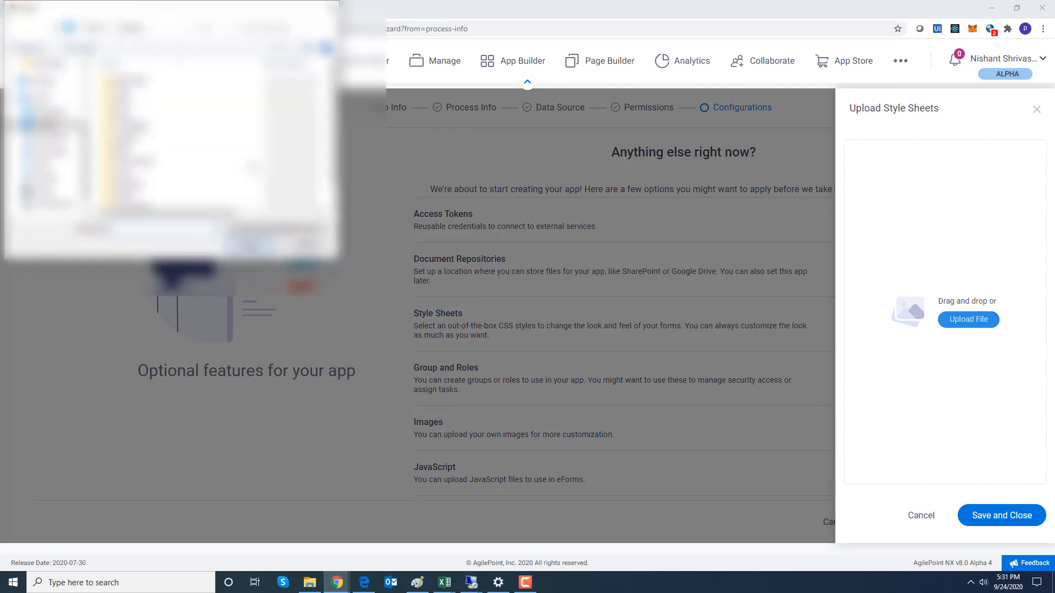
pyautogui.doubleClick(128, 116)
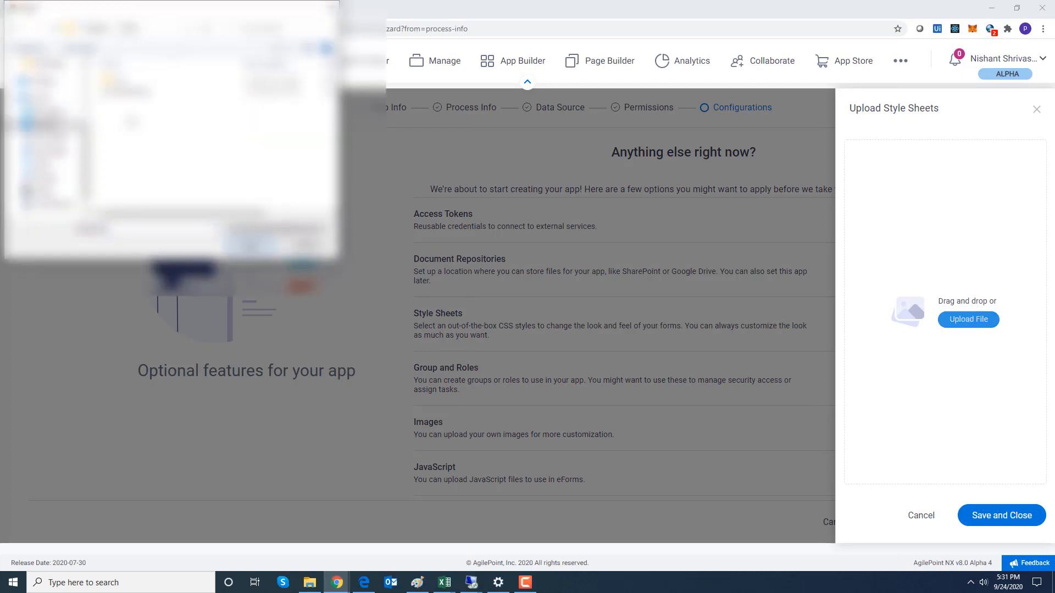
pyautogui.doubleClick(120, 94)
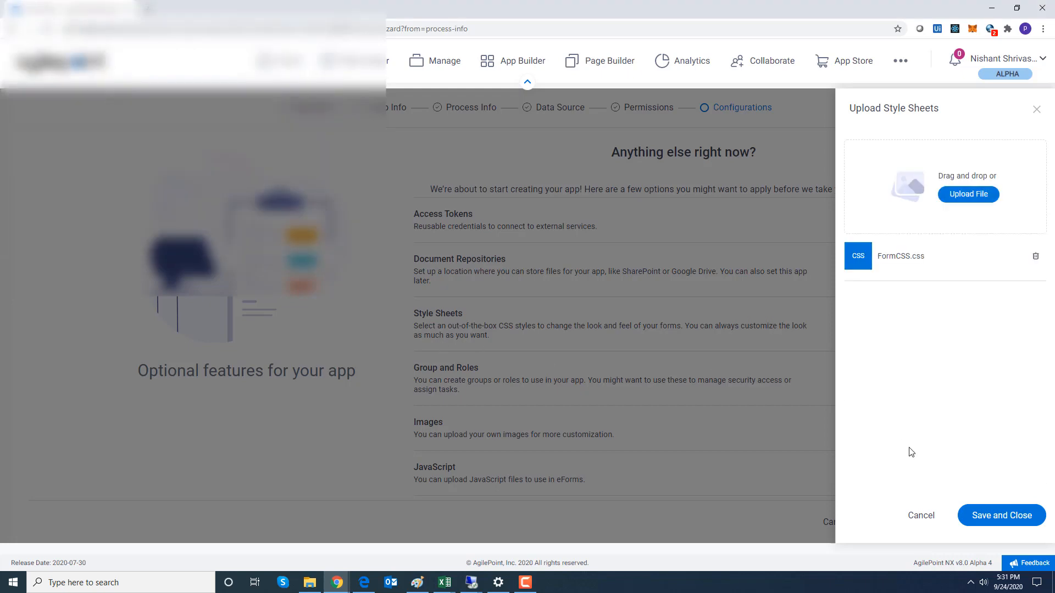
pyautogui.click(991, 517)
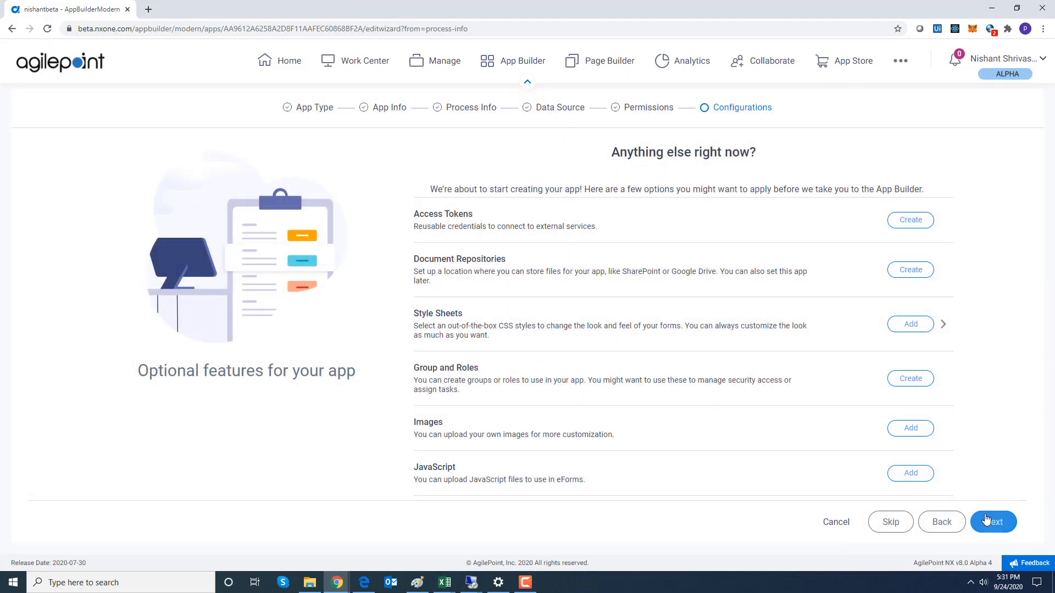
# Step: Upload an image file from another folder to the app's images and save it
pyautogui.click(898, 432)
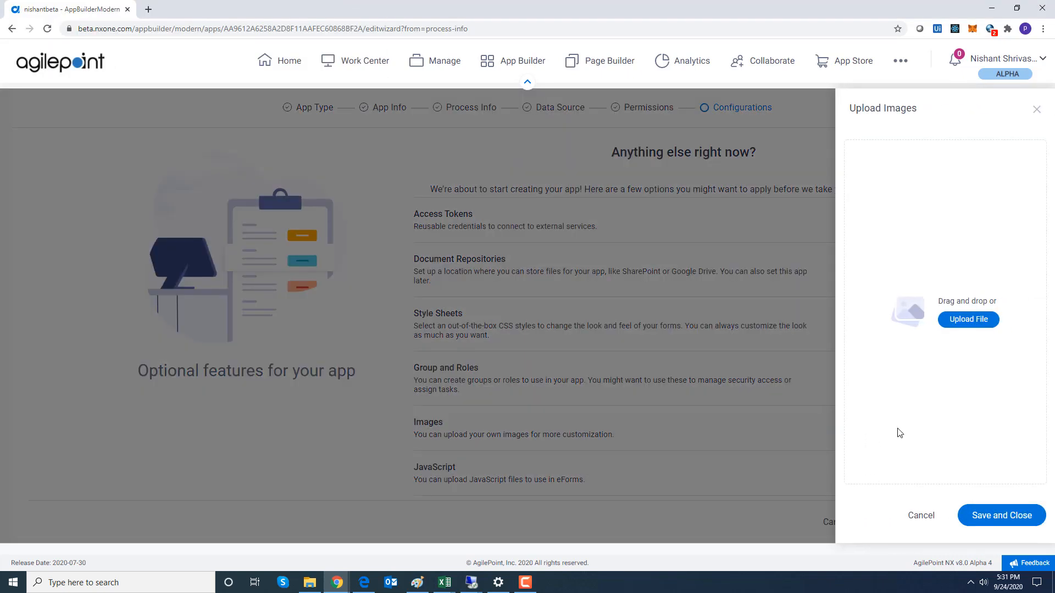
pyautogui.click(972, 322)
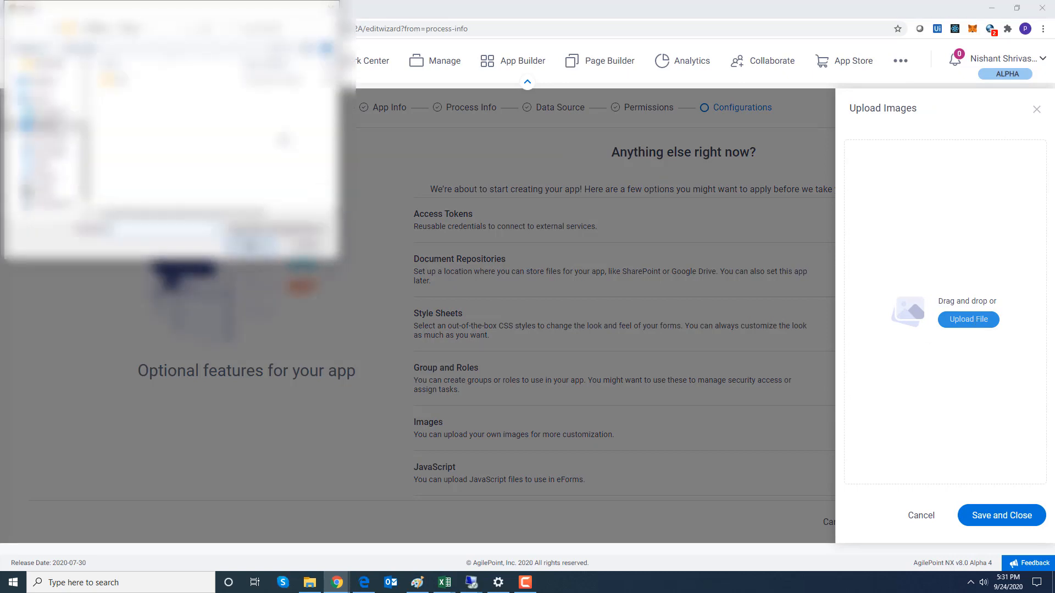
pyautogui.click(48, 125)
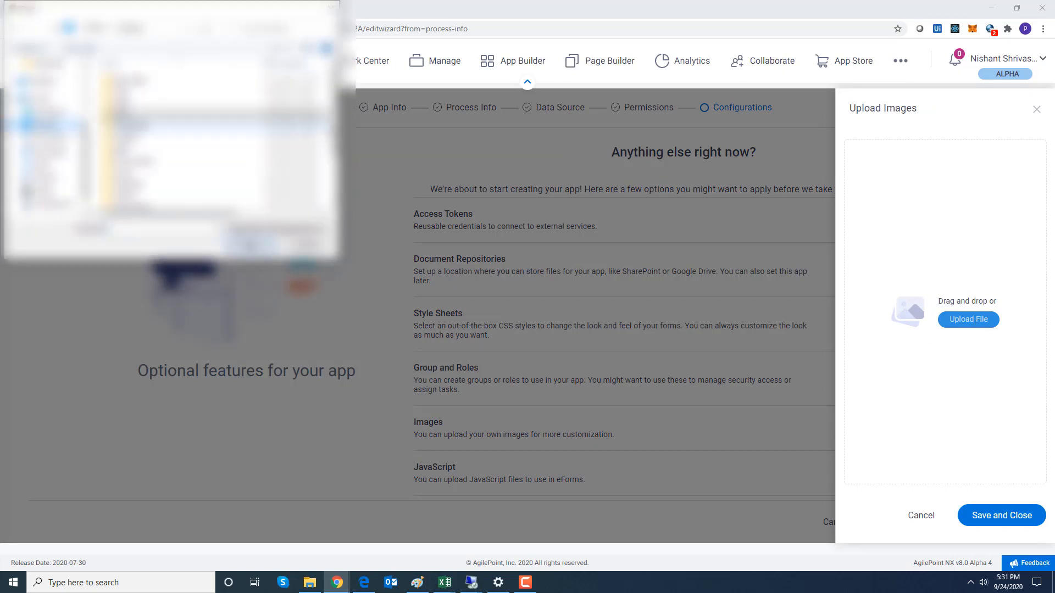
pyautogui.moveTo(335, 126); pyautogui.dragTo(335, 169)
pyautogui.doubleClick(162, 191)
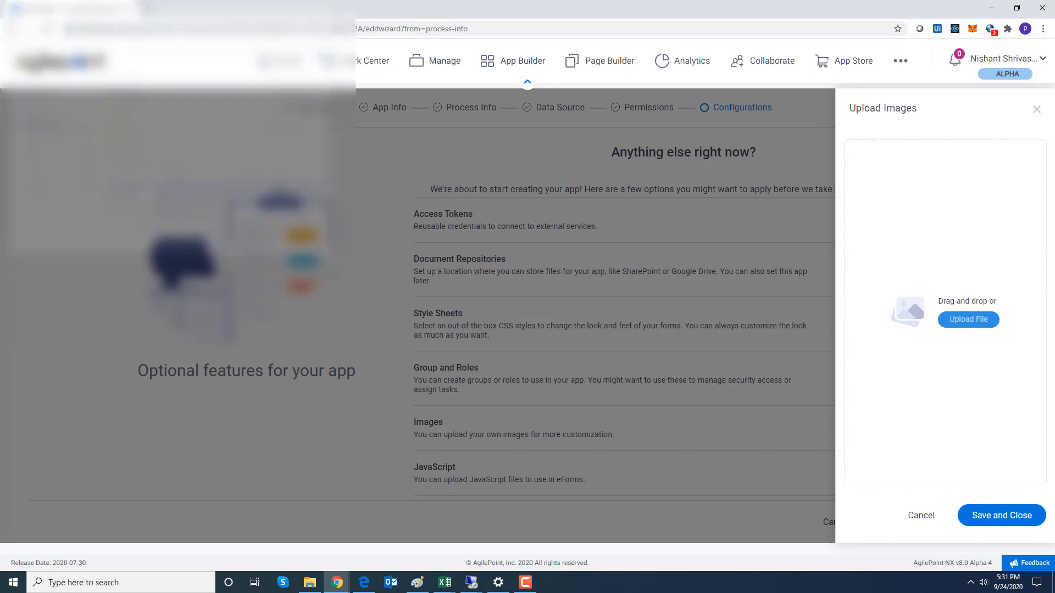
pyautogui.click(1008, 513)
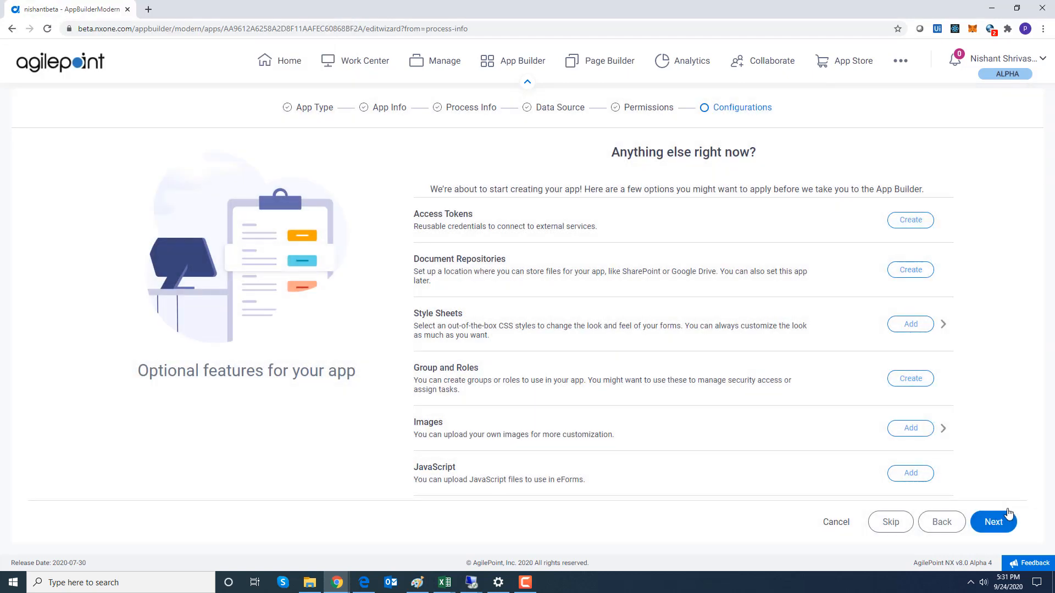
# Step: Check the list of added style sheets, then finish the wizard to create the process-based app
pyautogui.click(943, 327)
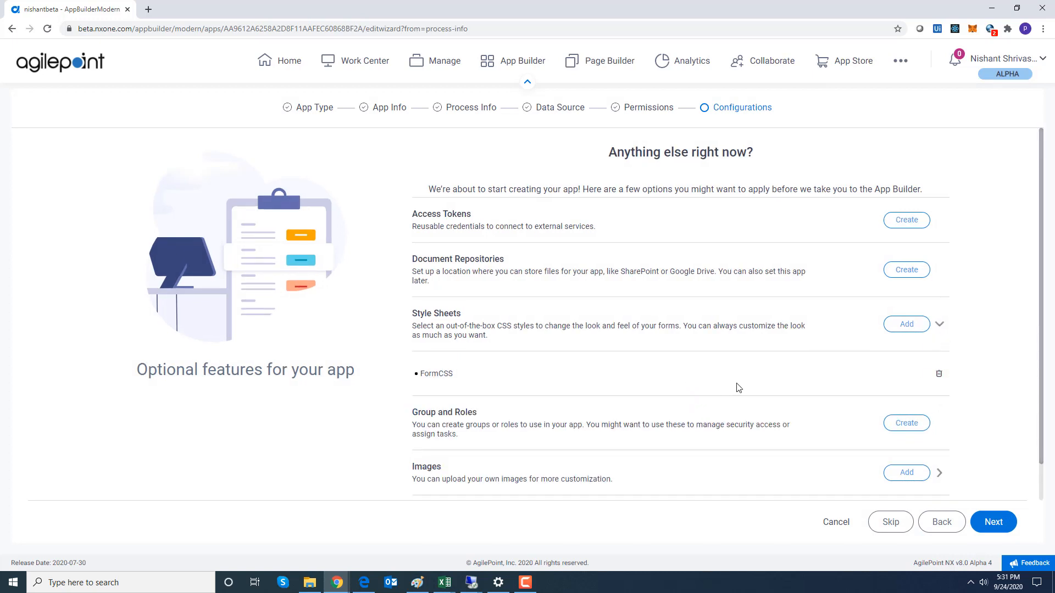
pyautogui.click(940, 325)
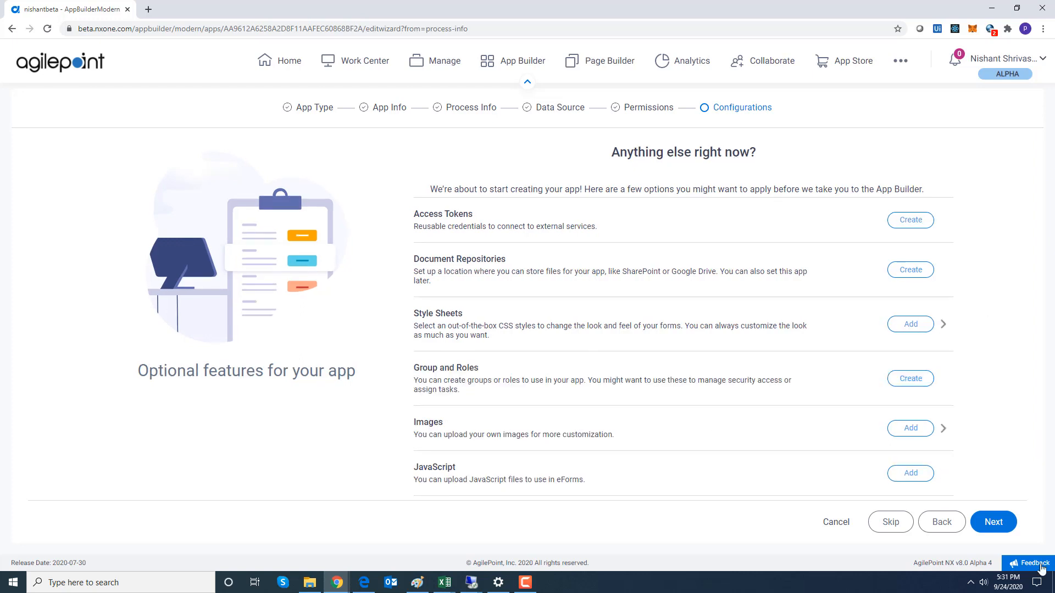
pyautogui.click(996, 529)
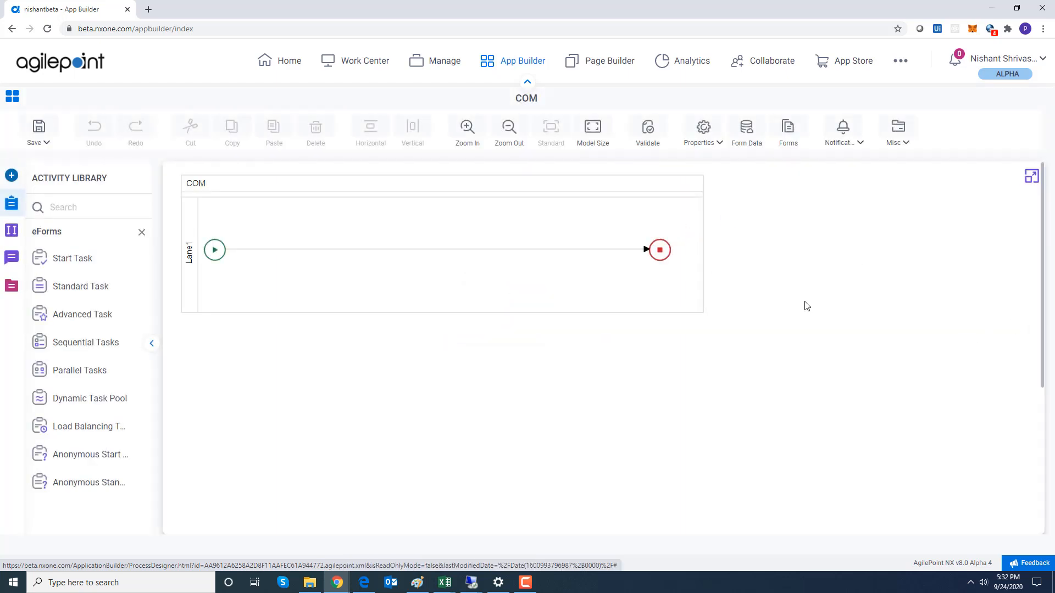
# Step: Return to the app list and start a new form-based app
pyautogui.click(529, 63)
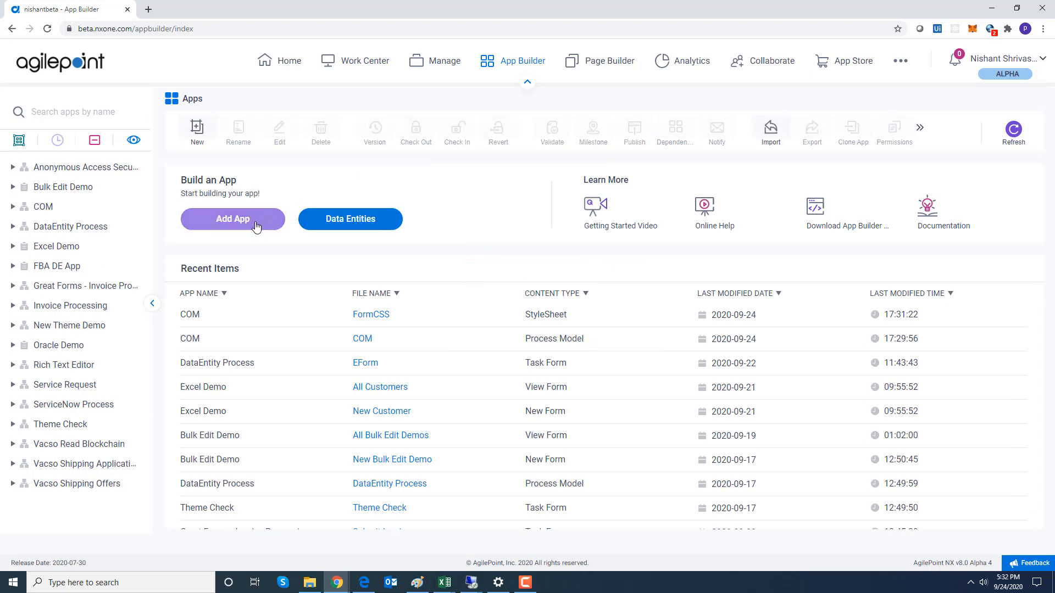
pyautogui.click(256, 224)
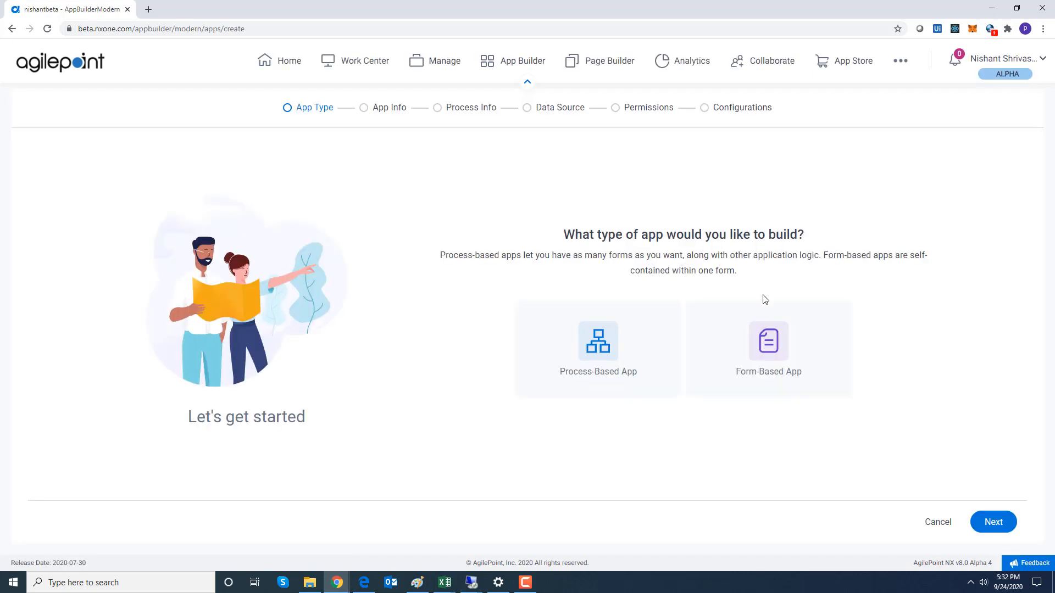
pyautogui.click(810, 348)
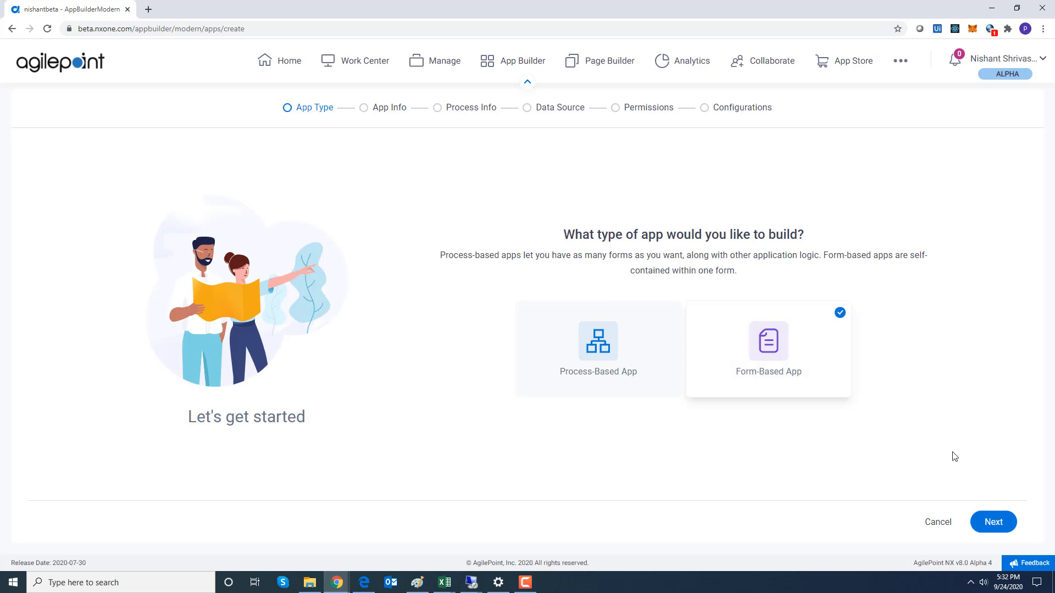
pyautogui.click(993, 522)
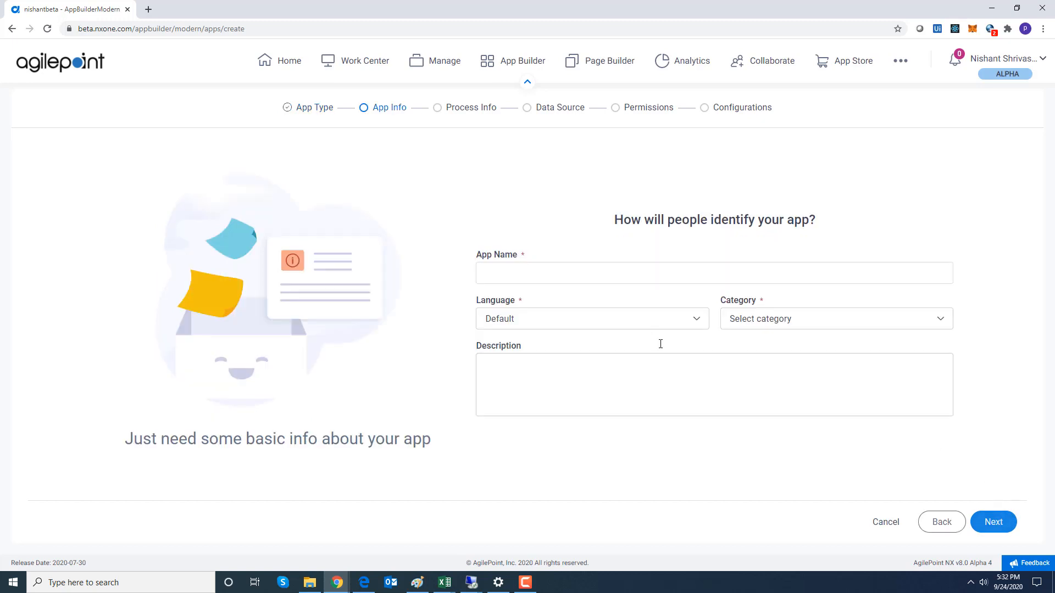
# Step: Name the form-based app COM1, assign it the Customer Service category, and continue to the data source setup
pyautogui.click(632, 275)
pyautogui.write('COM1')
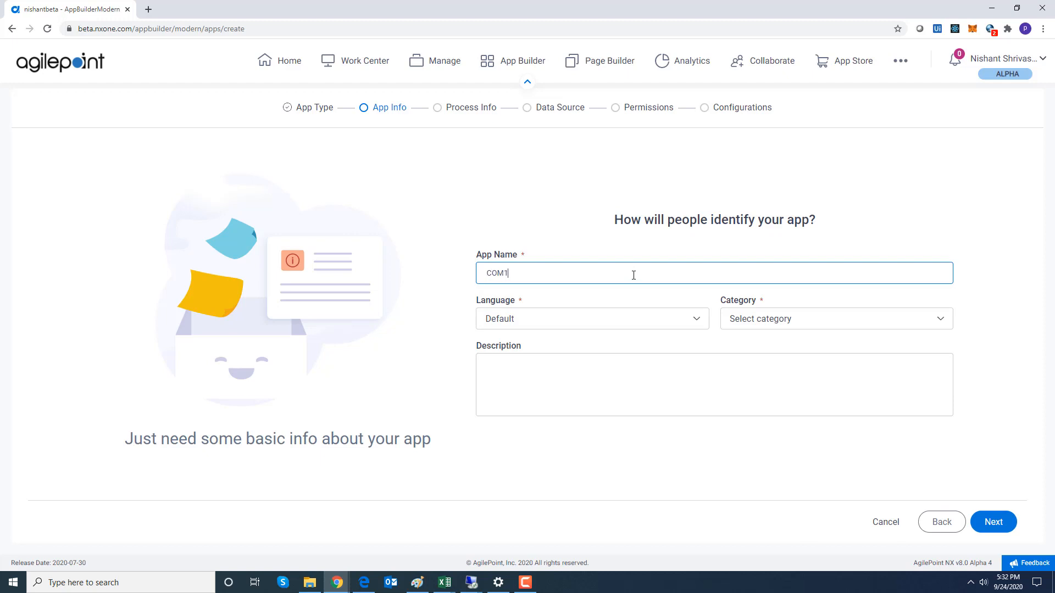
pyautogui.click(739, 321)
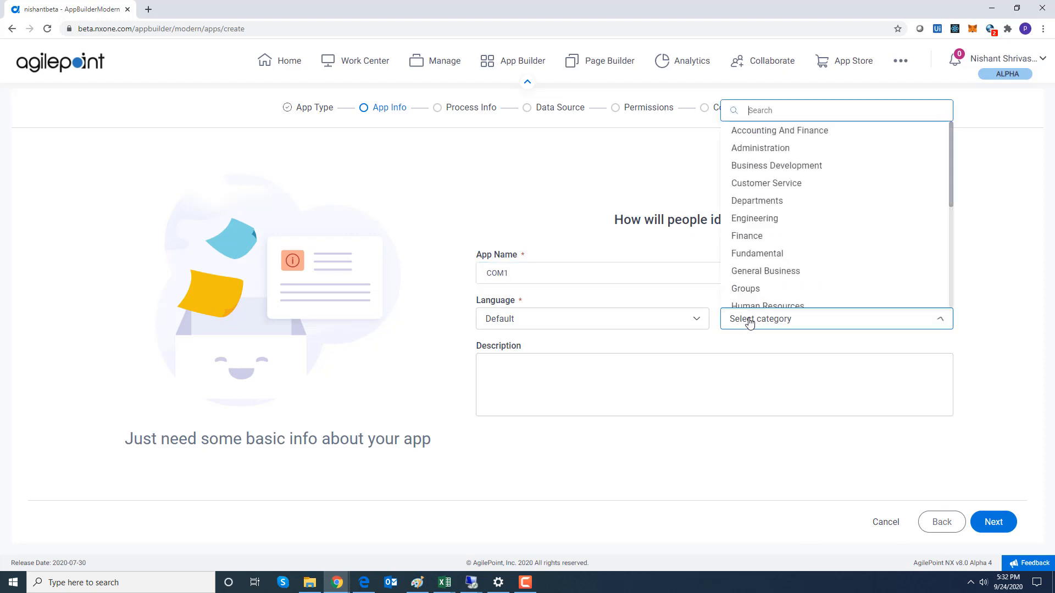
pyautogui.click(757, 183)
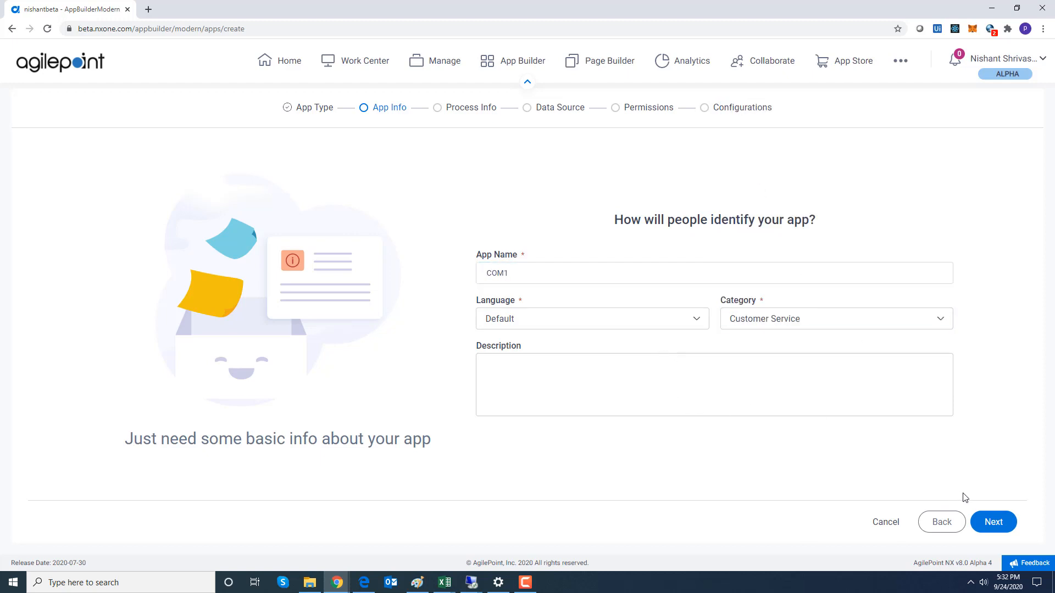
pyautogui.click(996, 523)
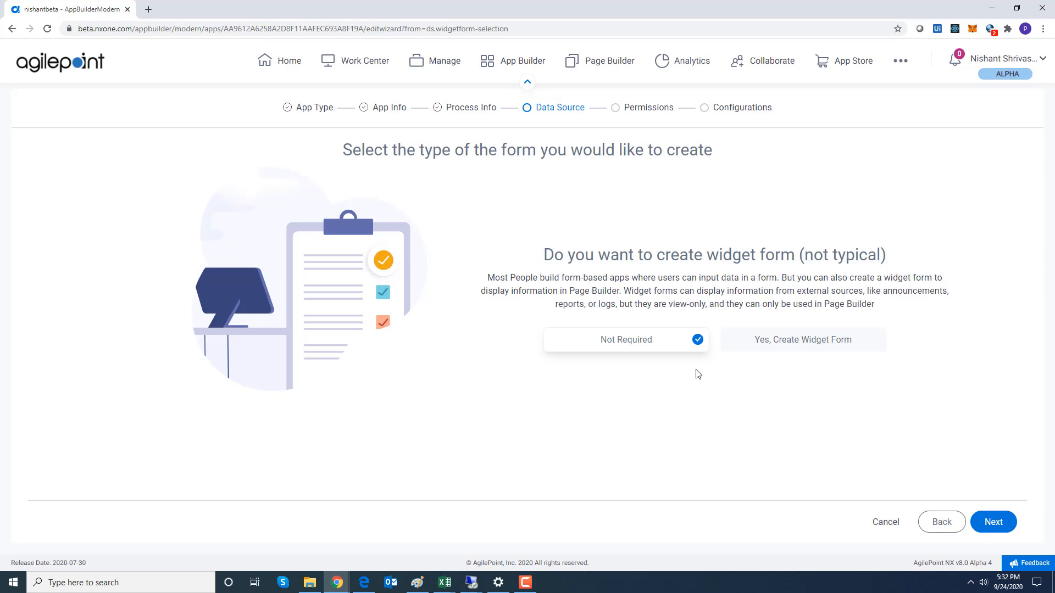
# Step: Keep the widget form as Not Required and choose Data Entities as the app's data storage
pyautogui.click(992, 529)
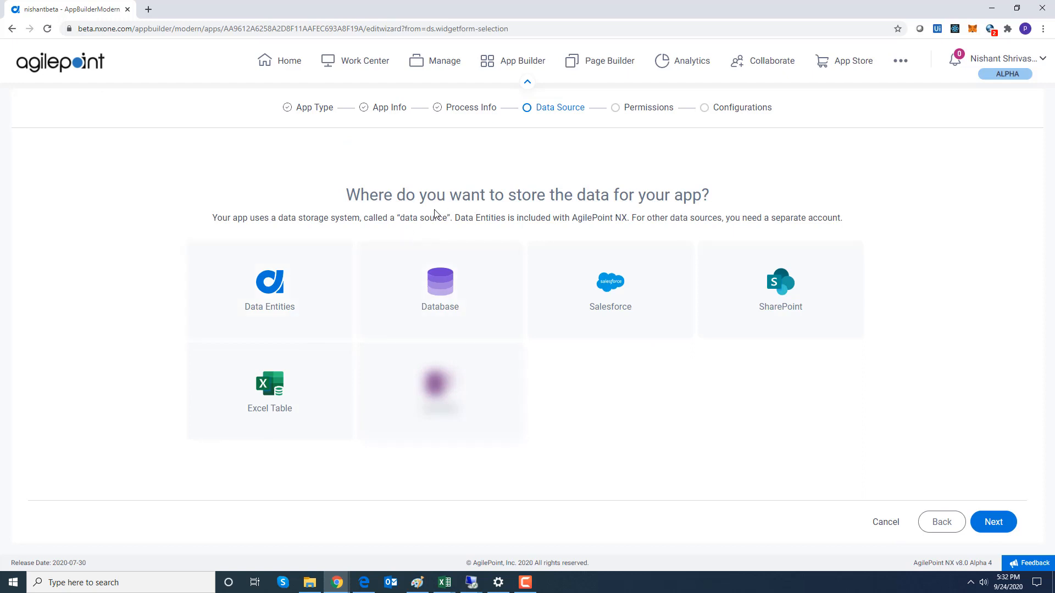
pyautogui.click(324, 281)
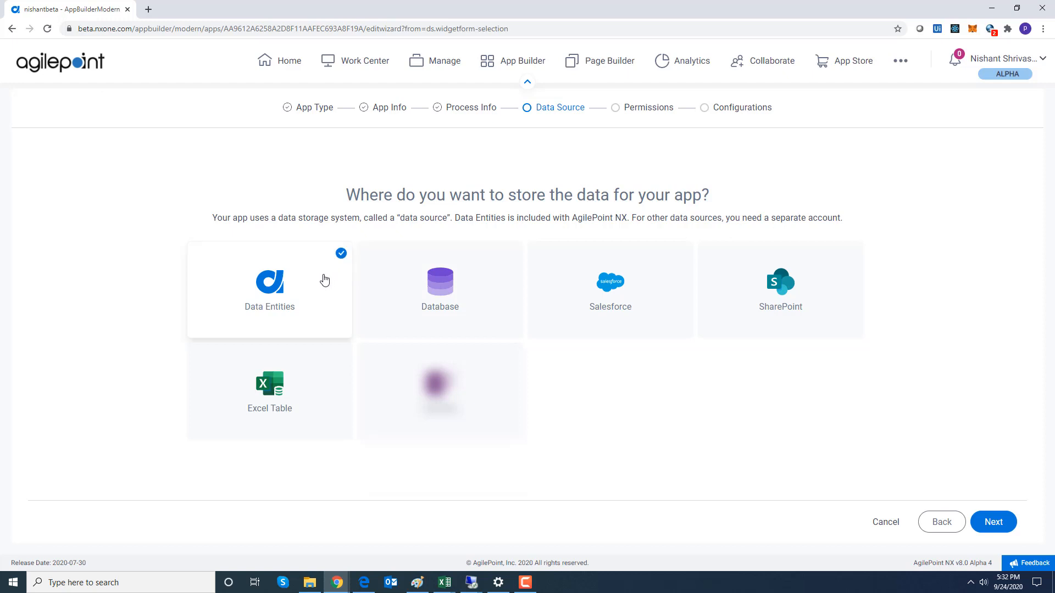
pyautogui.click(993, 523)
# Step: Name the data source COM, restrict the list to custom entities only, and select Customer as the primary entity
pyautogui.click(595, 244)
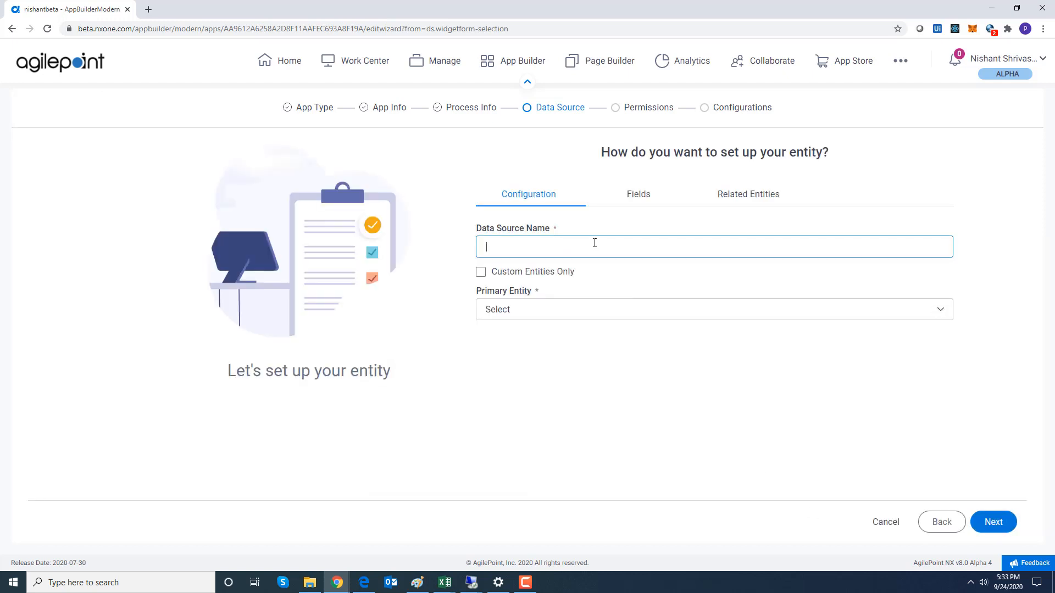
pyautogui.write('com')
pyautogui.click(481, 272)
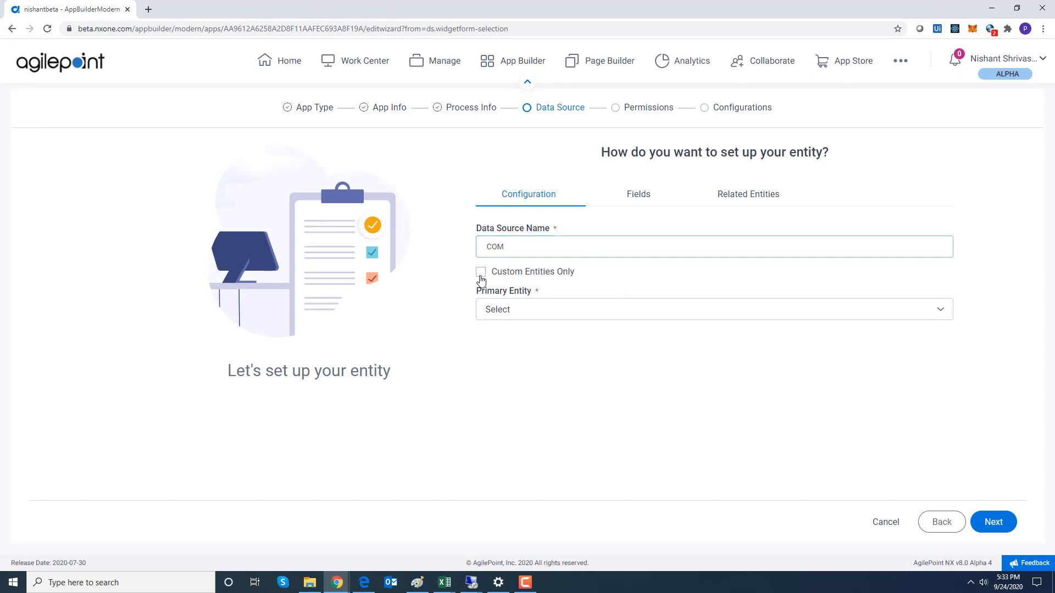
pyautogui.click(530, 311)
pyautogui.click(536, 365)
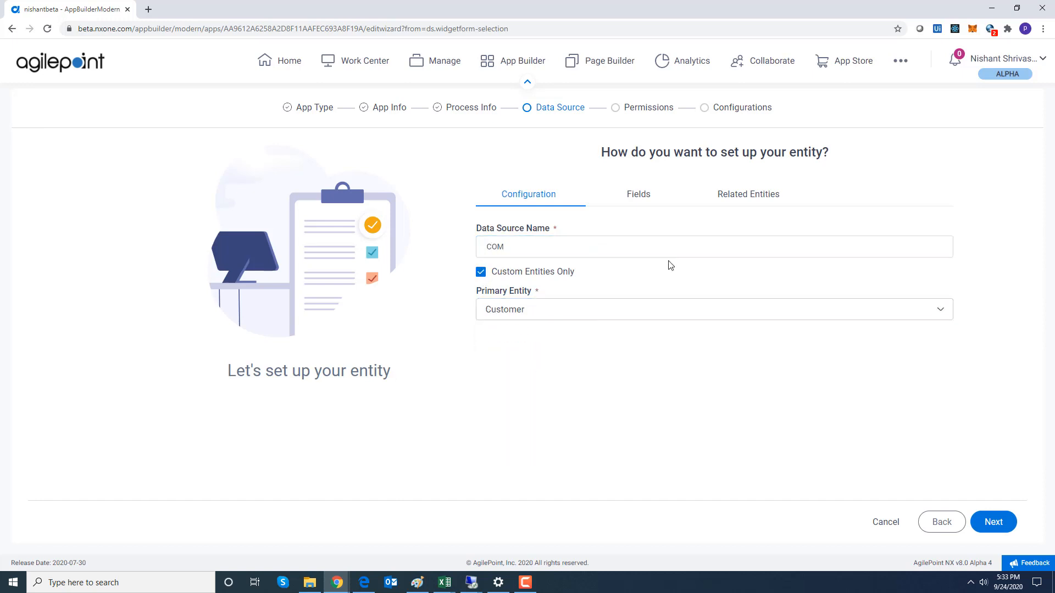
# Step: Include Order Management as a related entity and continue to the permissions
pyautogui.click(741, 199)
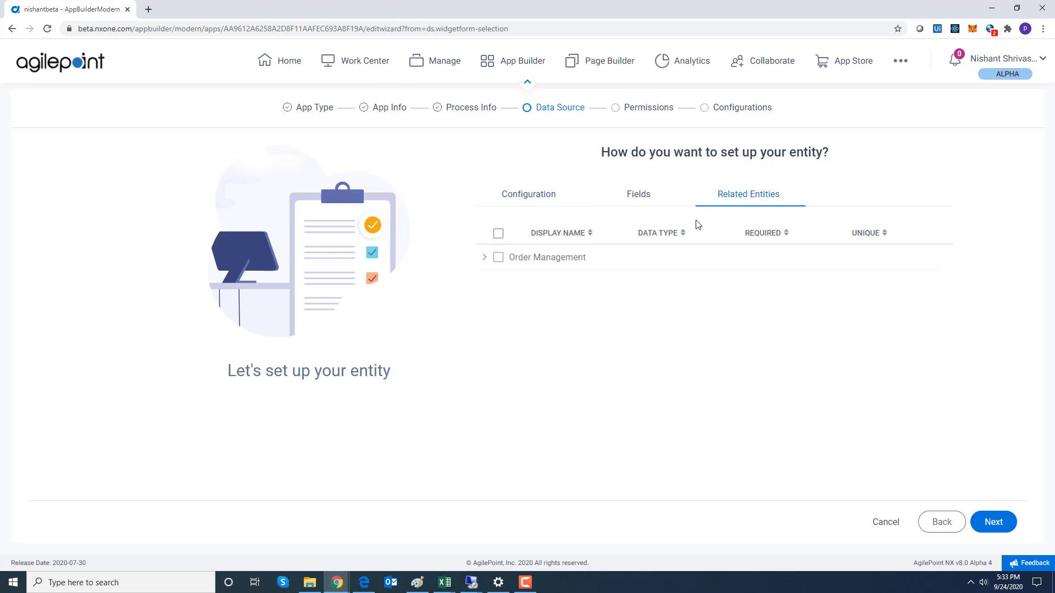
pyautogui.click(498, 258)
pyautogui.click(1002, 523)
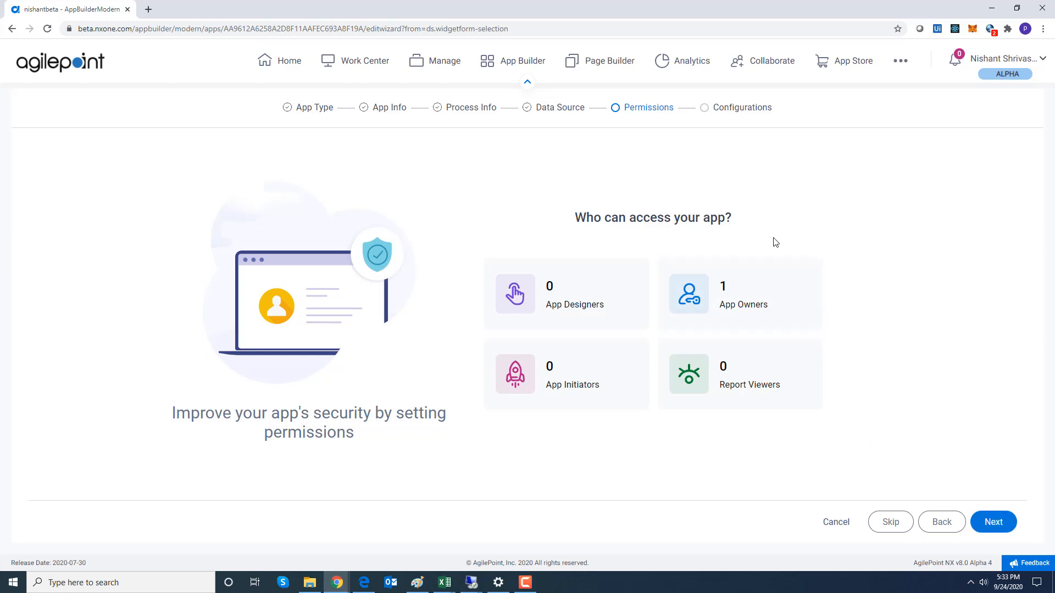
# Step: Accept the default permissions and optional configurations to create the app, and proceed to designing the New Customer form
pyautogui.click(993, 528)
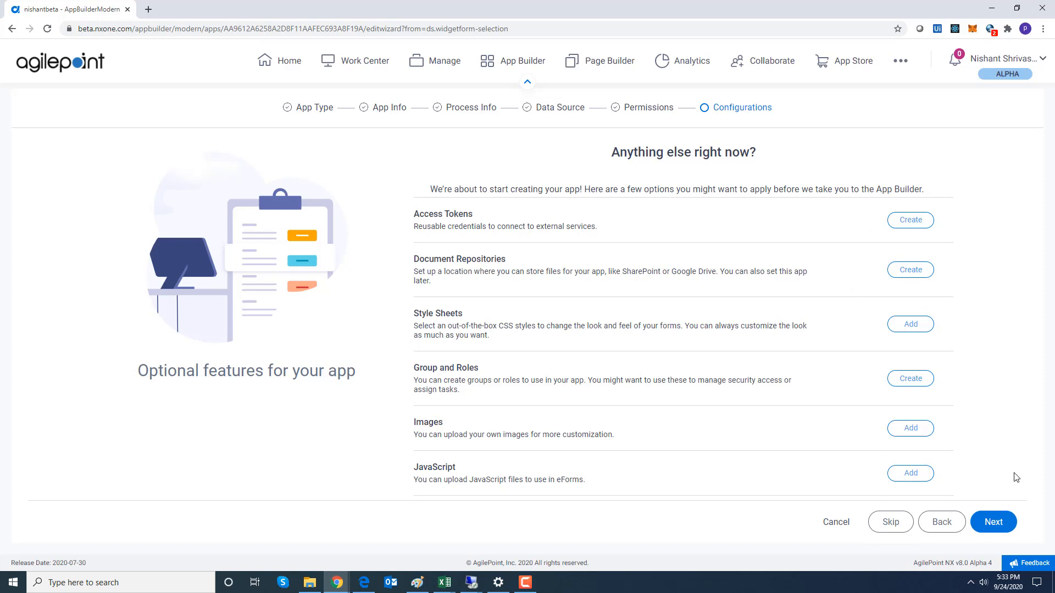
pyautogui.click(1002, 525)
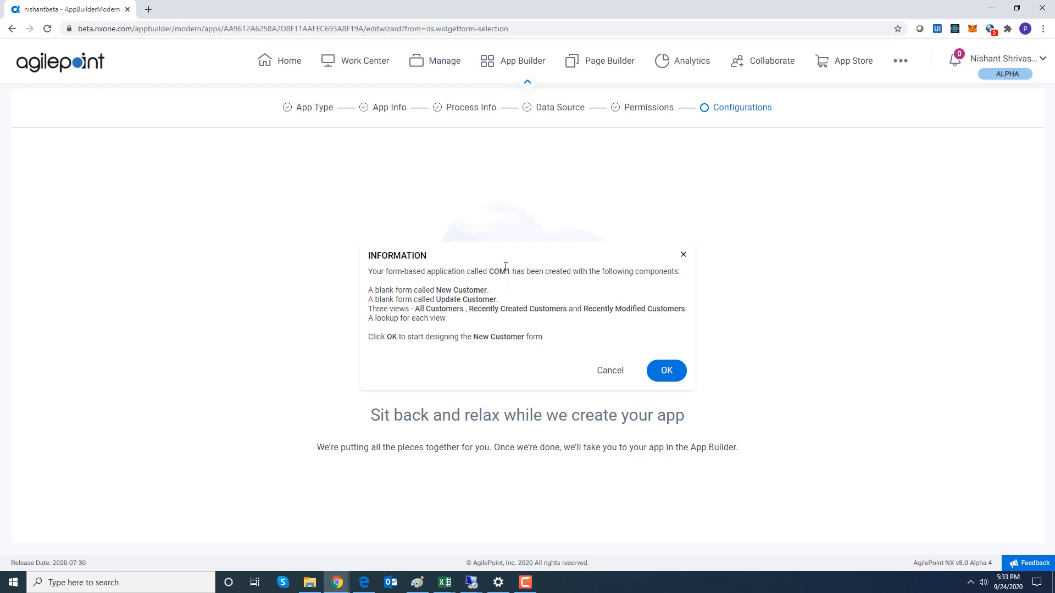
pyautogui.click(666, 378)
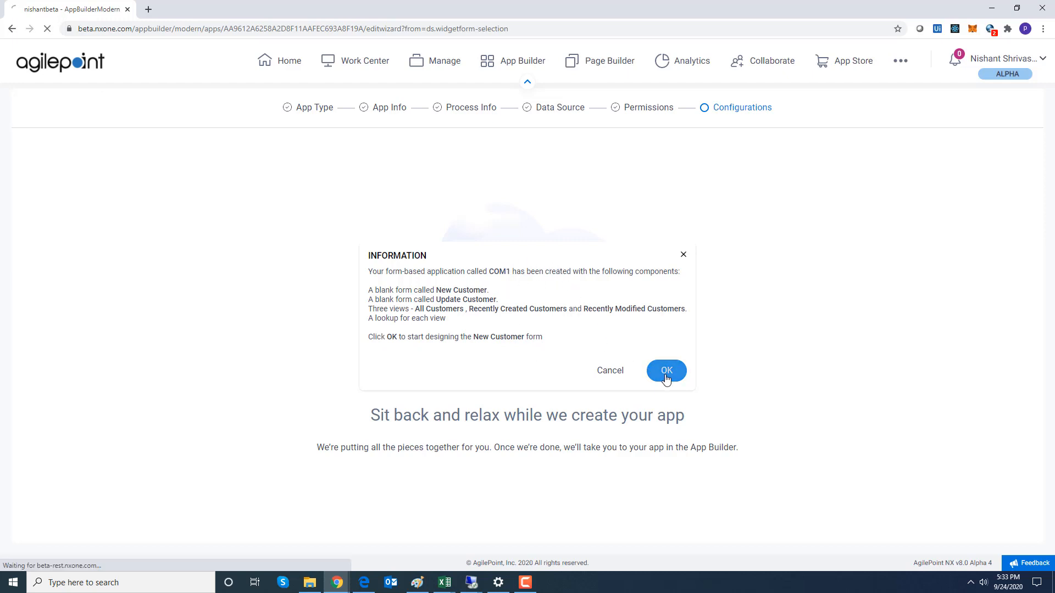